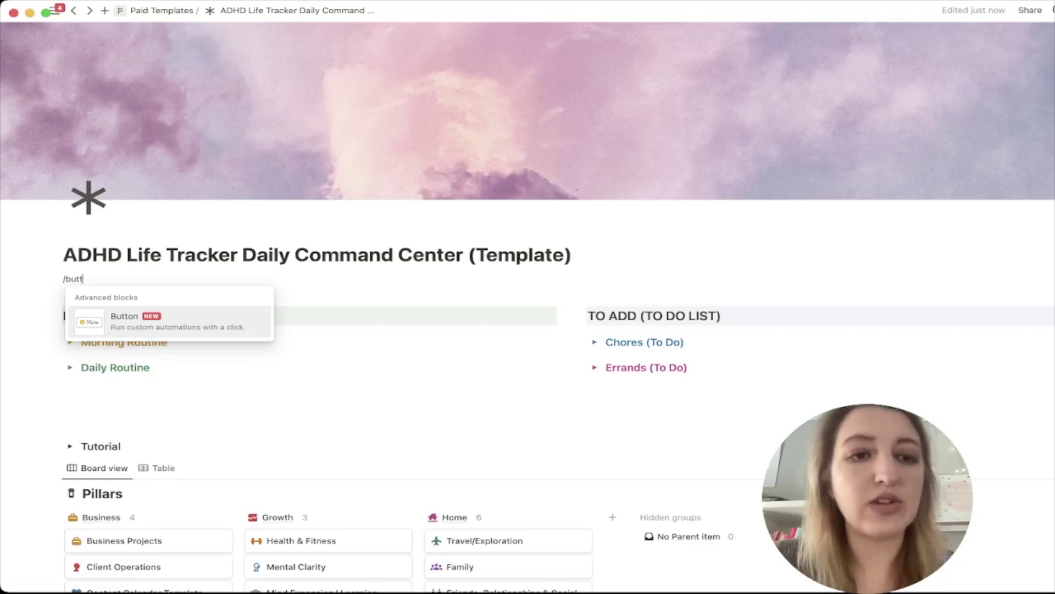
- Insert a button block below the page title and name it Make Bed
key("Return")
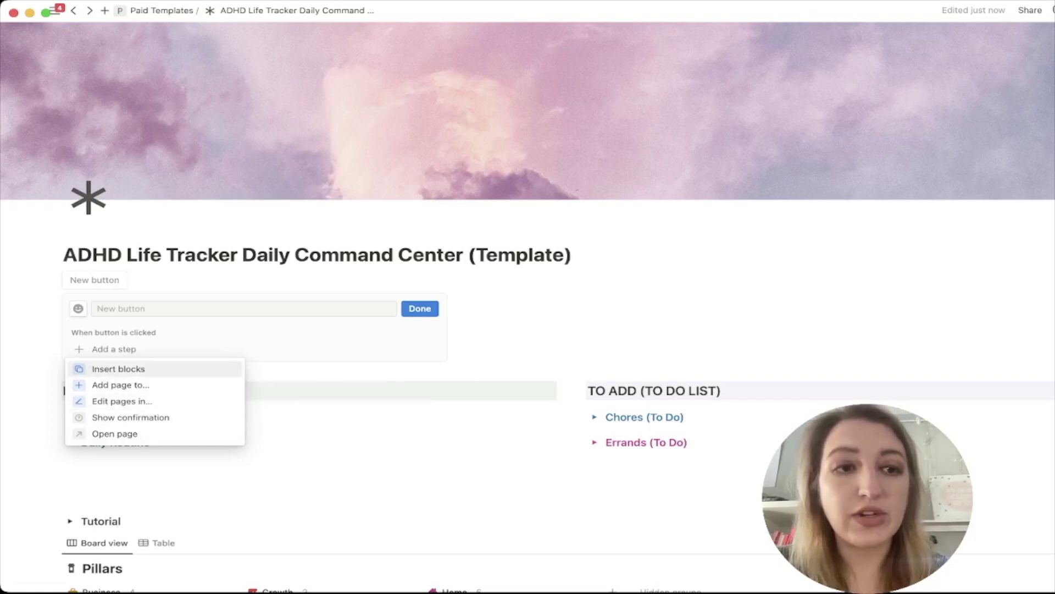
left_click(98, 308)
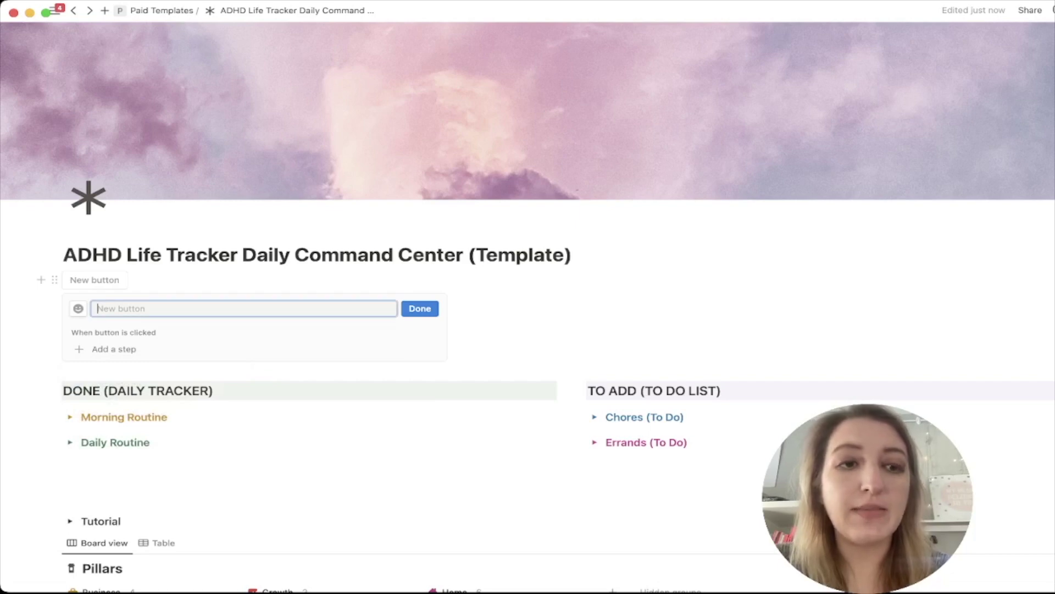
left_click(70, 416)
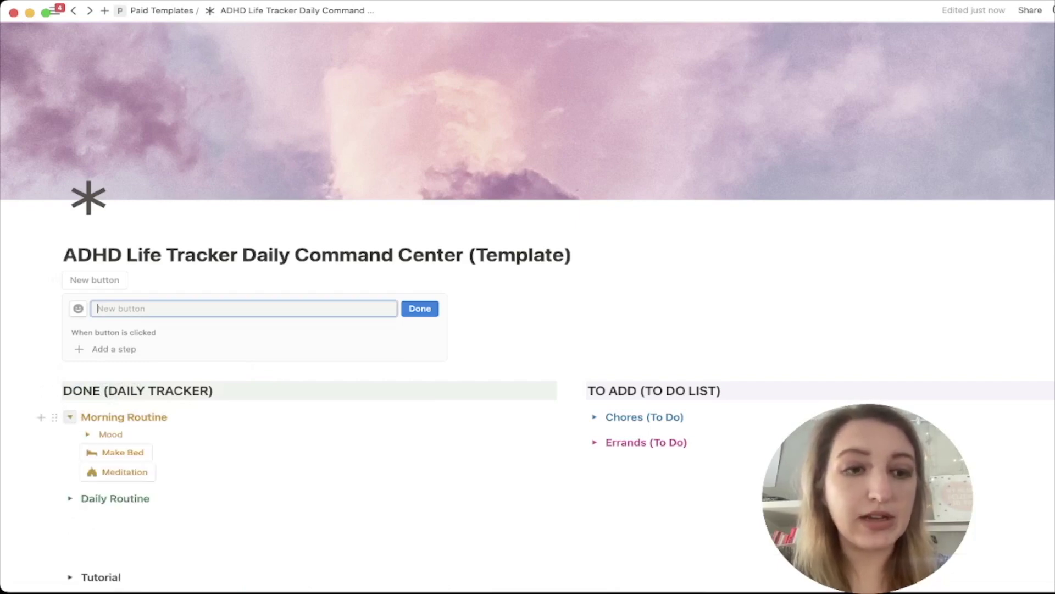
left_click(69, 417)
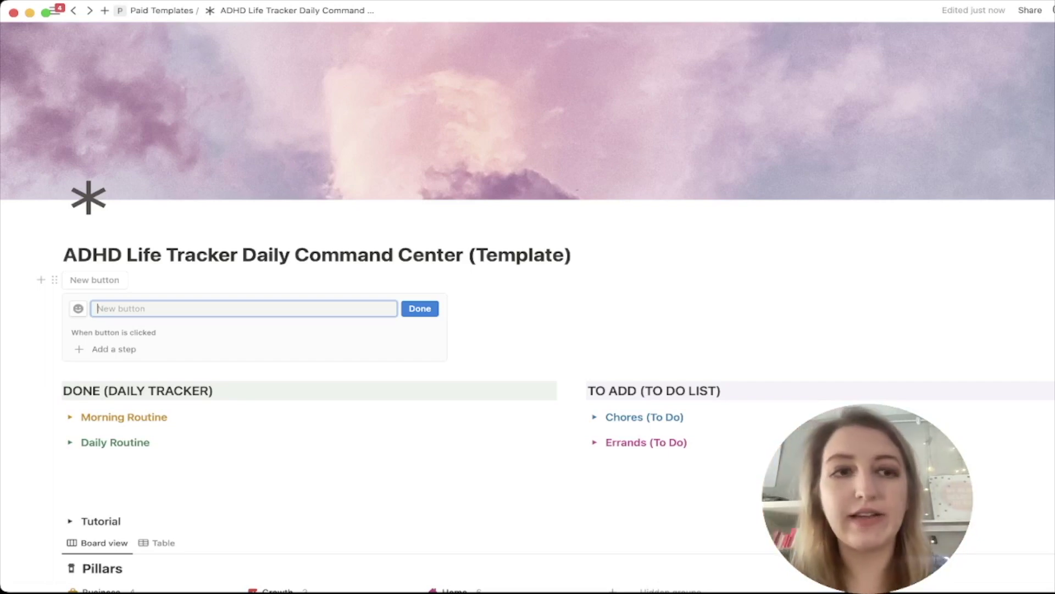
type("Make")
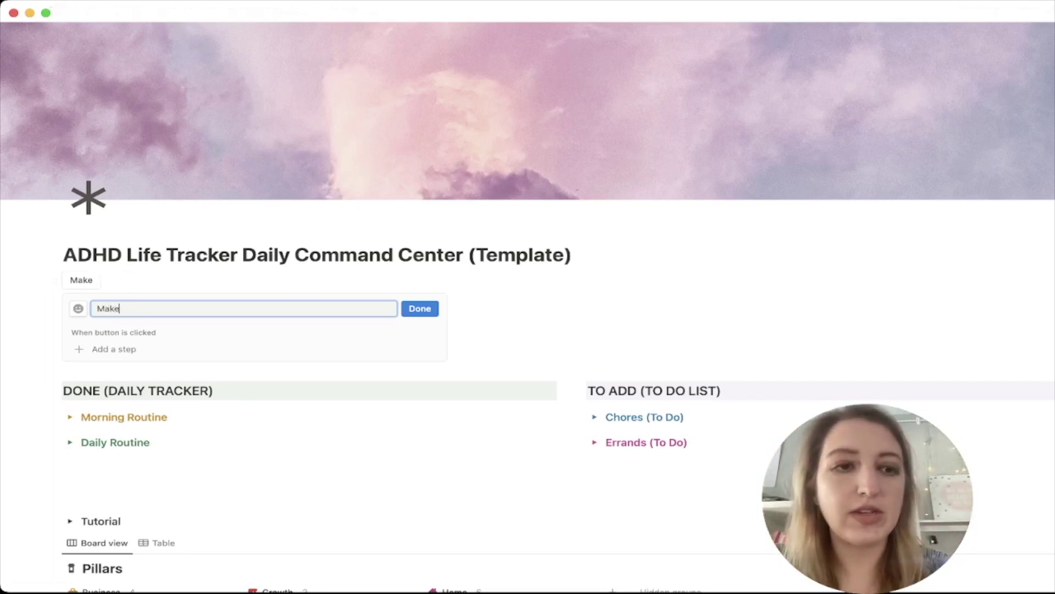
type(" Bed")
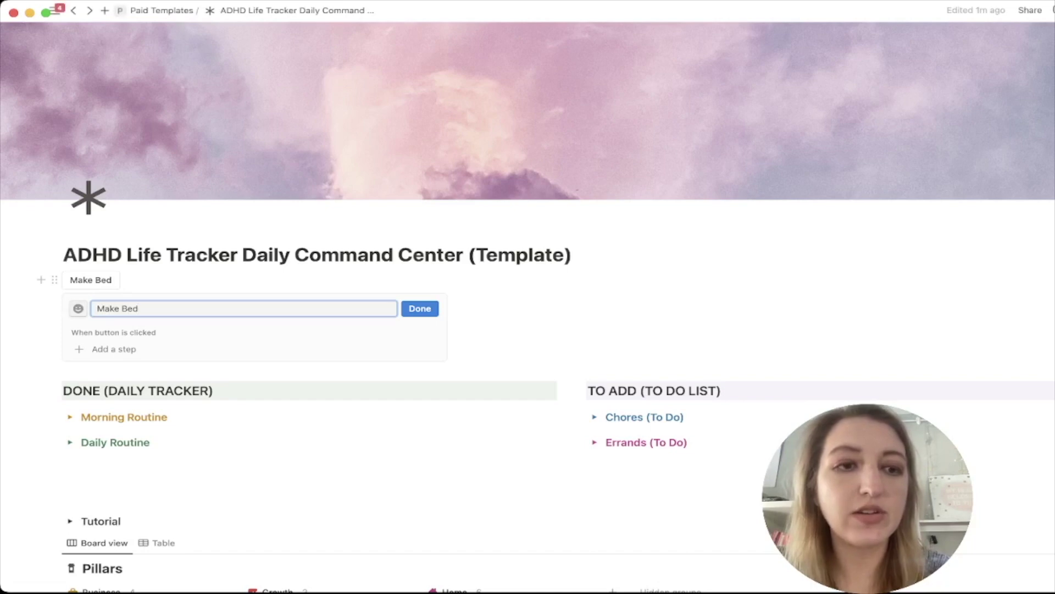
- Give the Make Bed button a gray bed icon
left_click(78, 308)
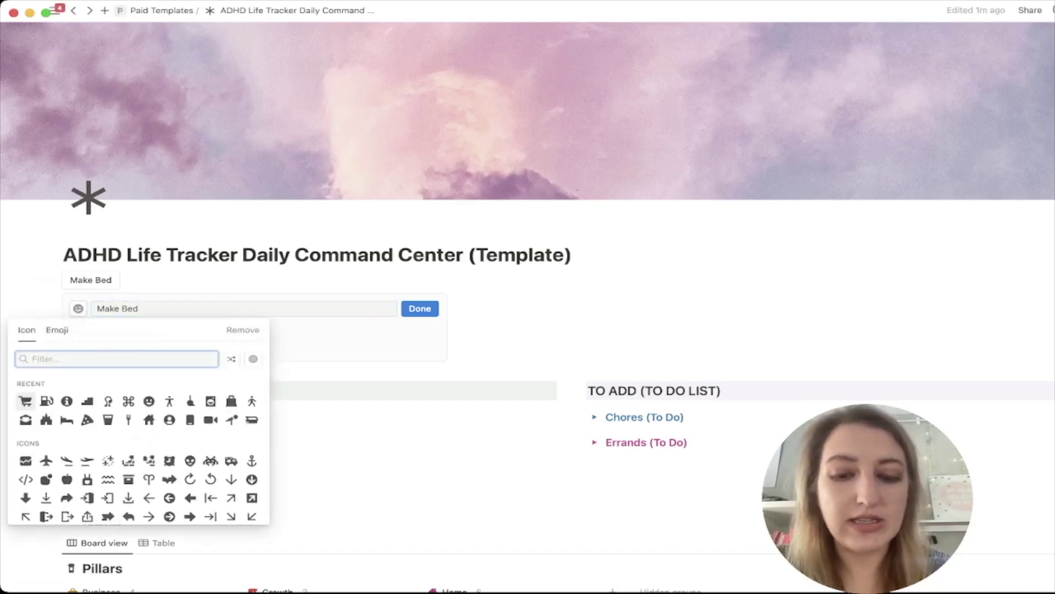
type("bed")
mouse_move(25, 386)
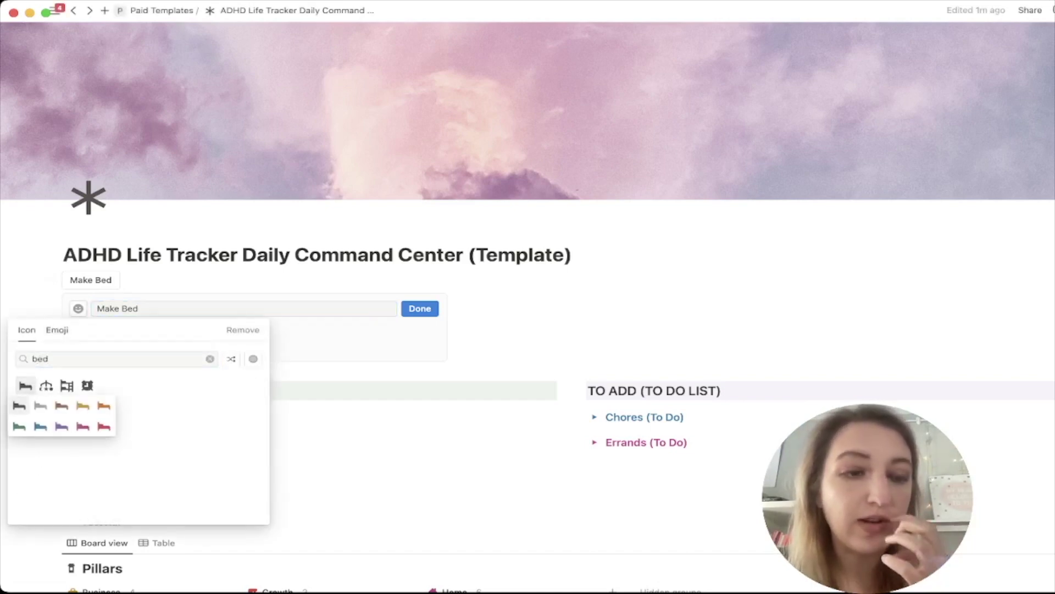
left_click(40, 405)
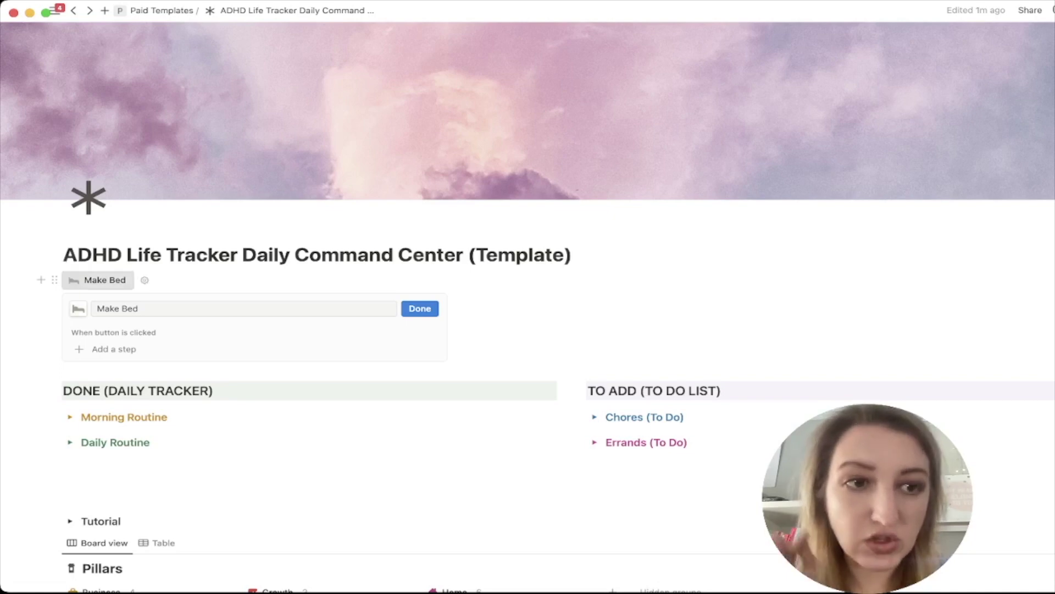
- Add an action to the Make Bed button that edits pages in the Daily Life Tracker & Habits Template database
left_click(114, 349)
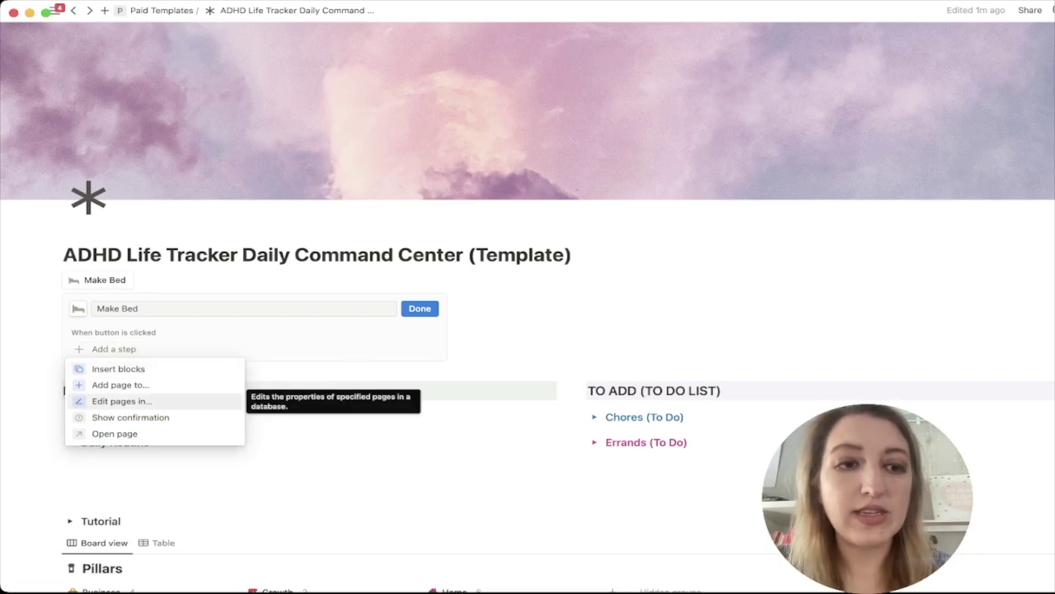
left_click(122, 401)
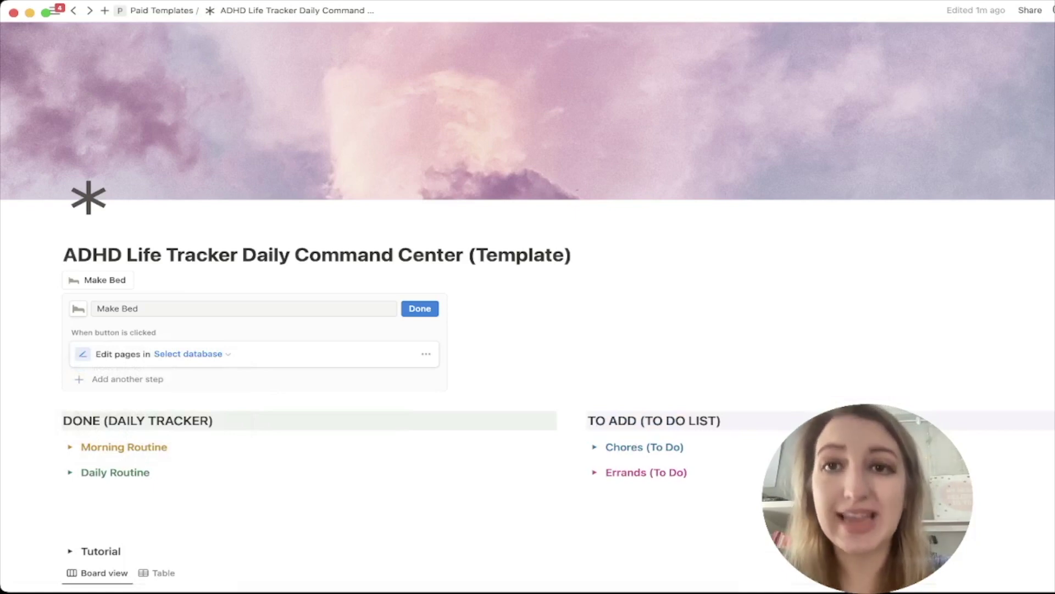
left_click(188, 354)
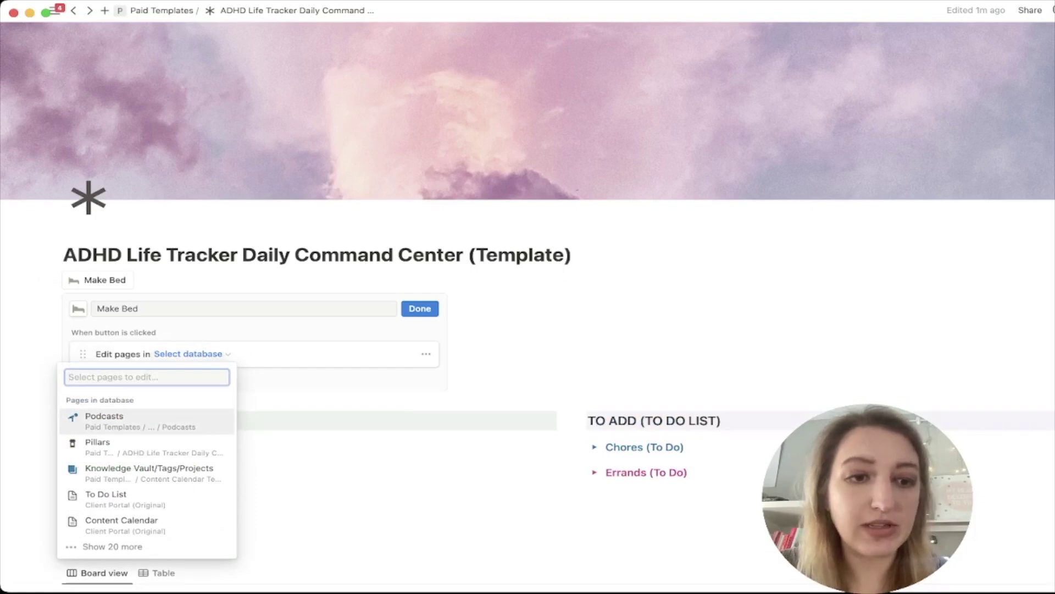
type("life")
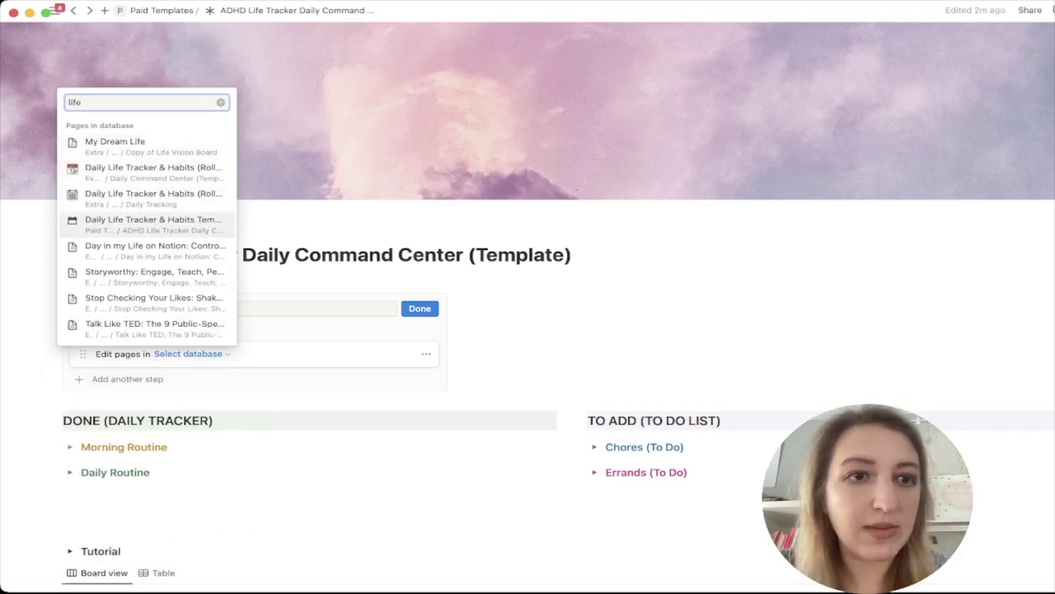
key("Return")
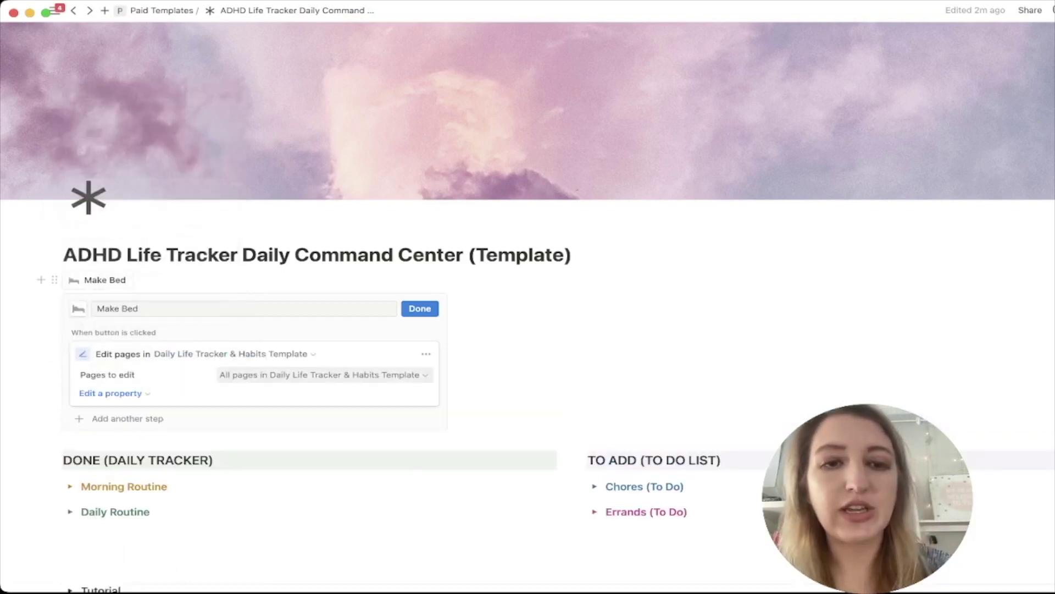
- Filter the button's pages to edit to those whose Date is relative to today, This day
scroll(527, 307, "down", 1)
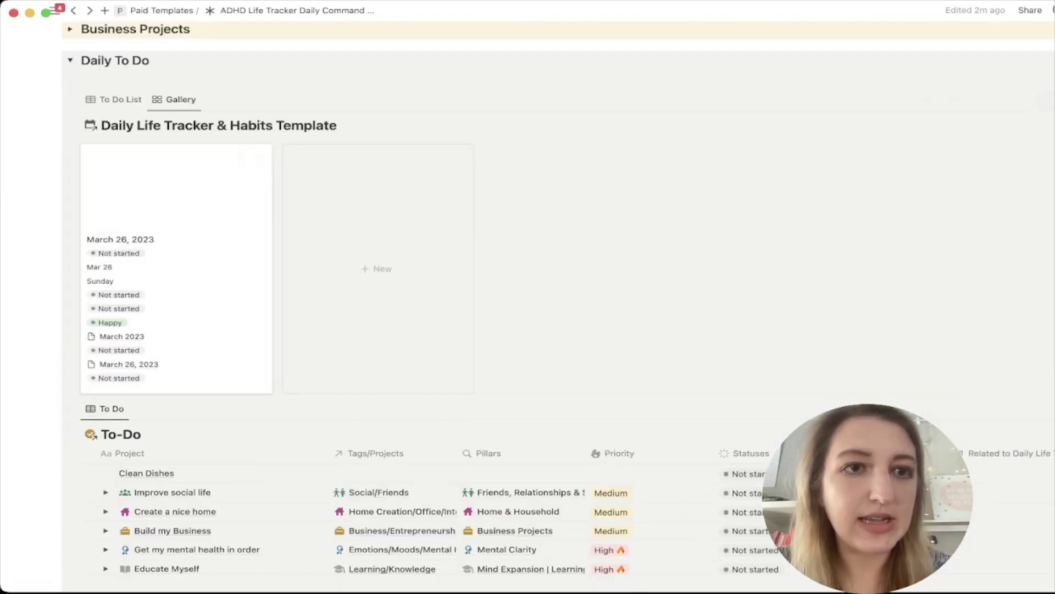
scroll(528, 307, "up", 15)
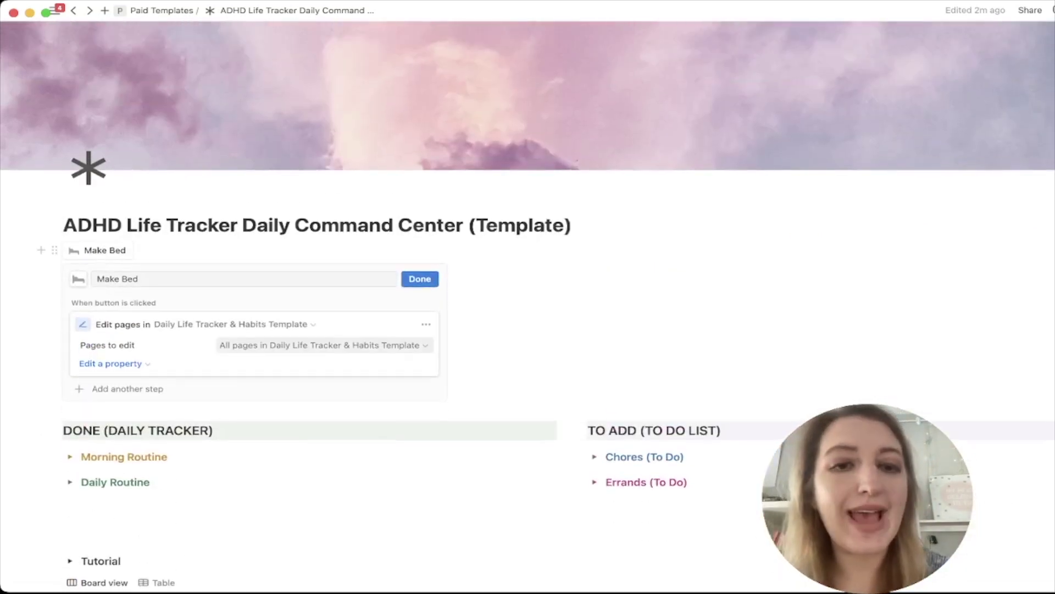
left_click(324, 344)
left_click(180, 366)
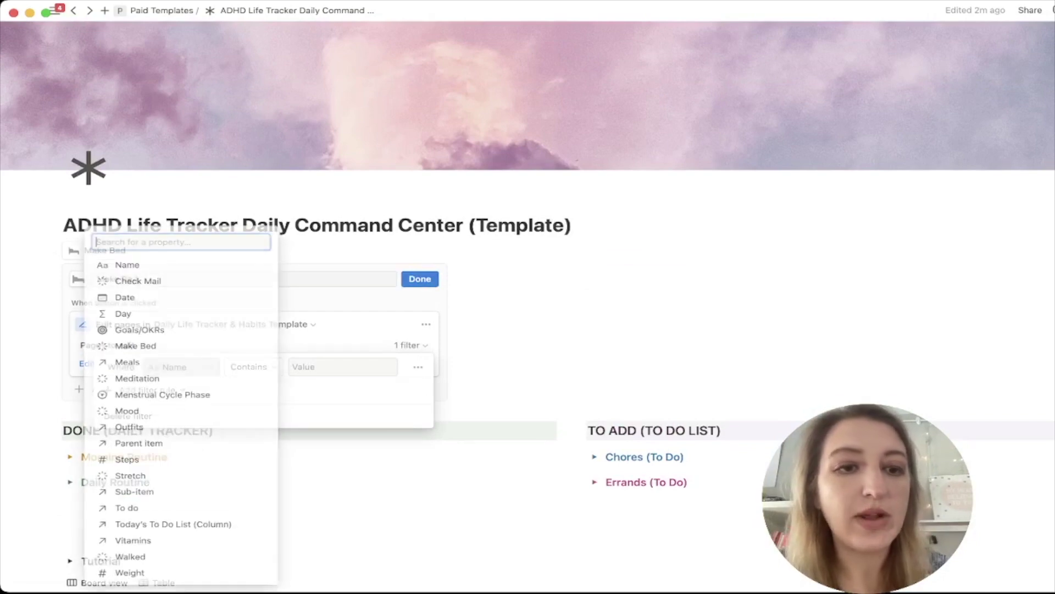
left_click(125, 297)
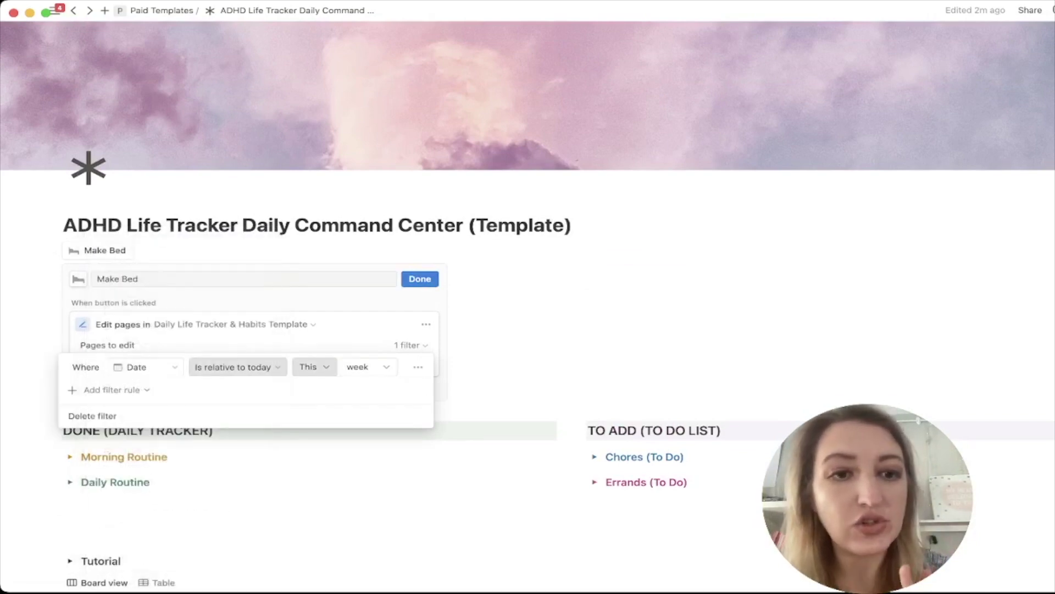
left_click(367, 367)
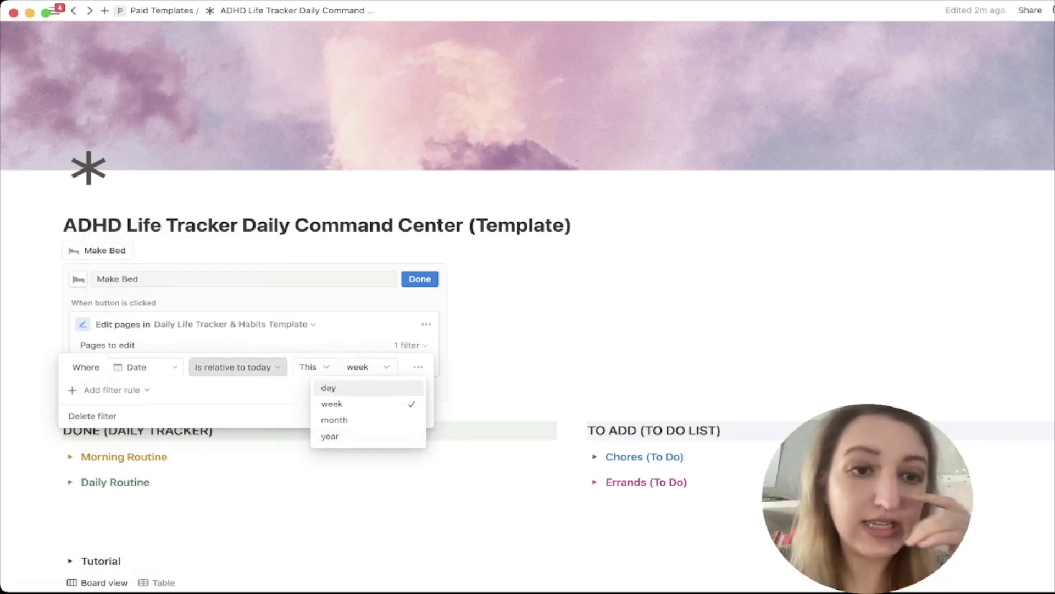
left_click(329, 388)
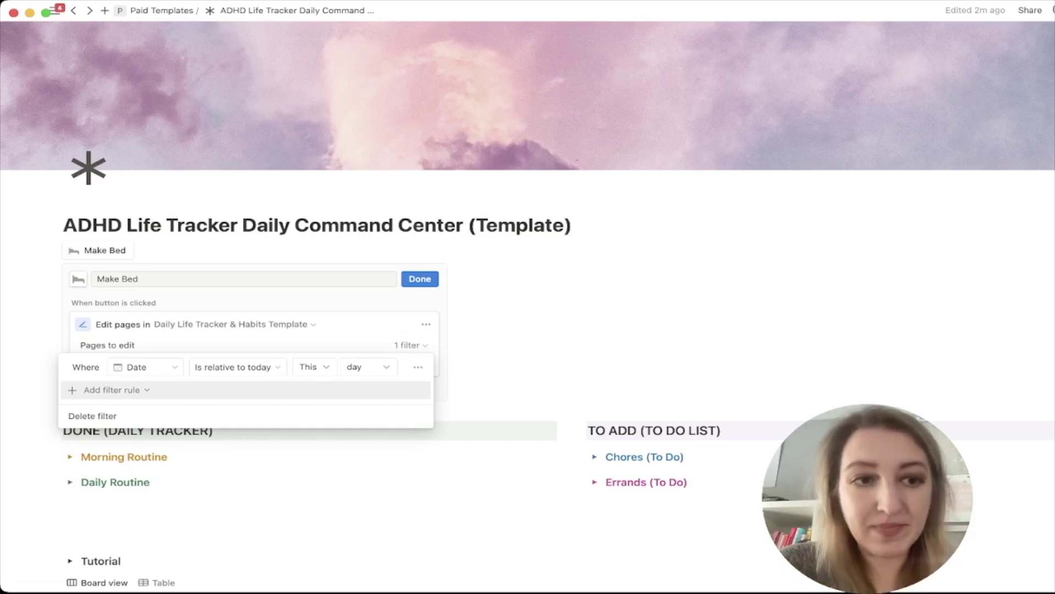
key("Escape")
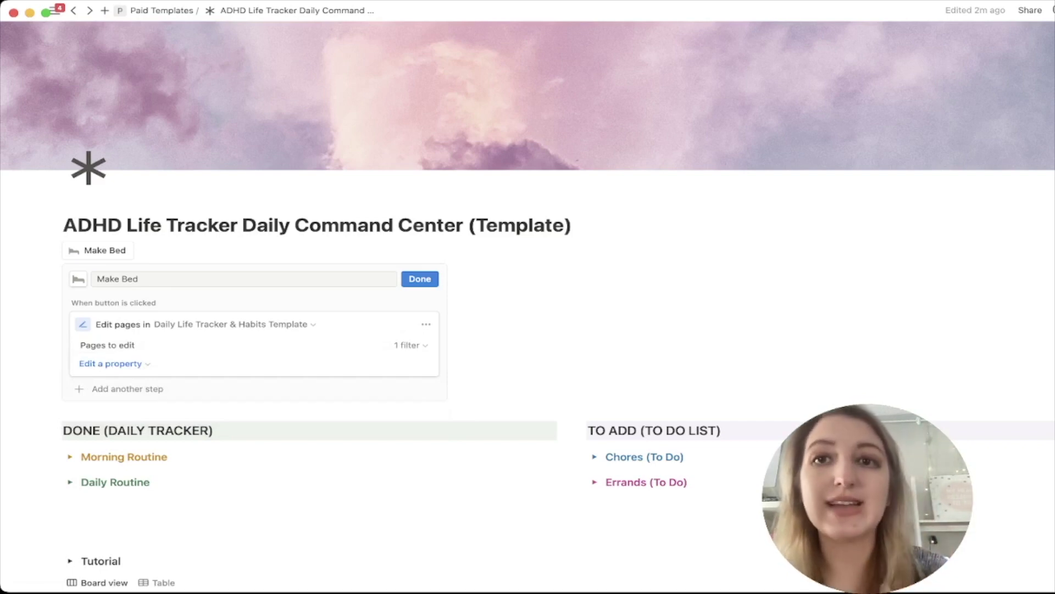
- Have the button set the Make Bed property to Done, and finish the button setup
left_click(110, 363)
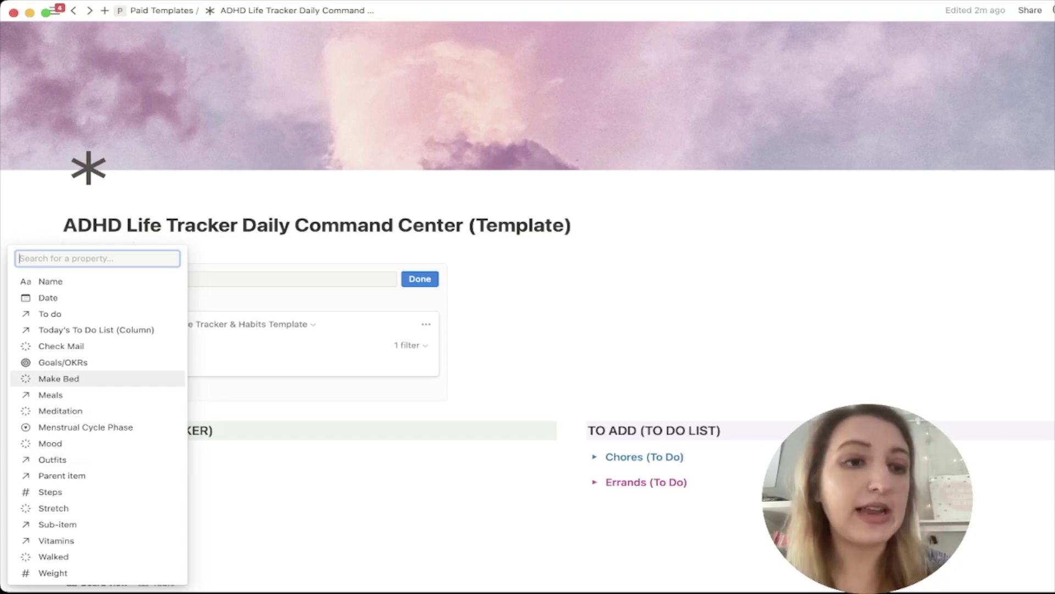
left_click(59, 378)
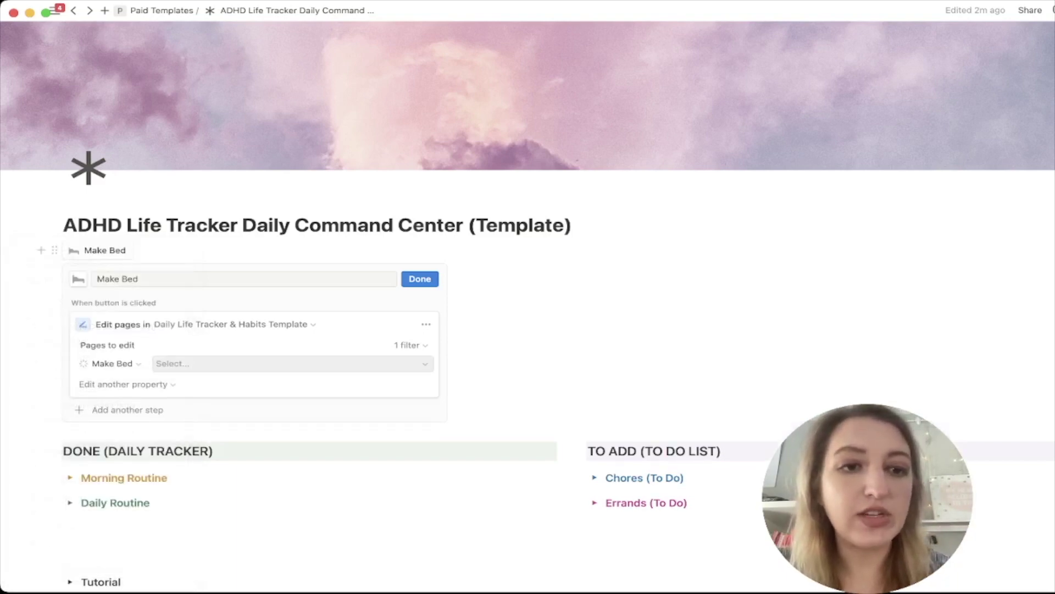
left_click(304, 458)
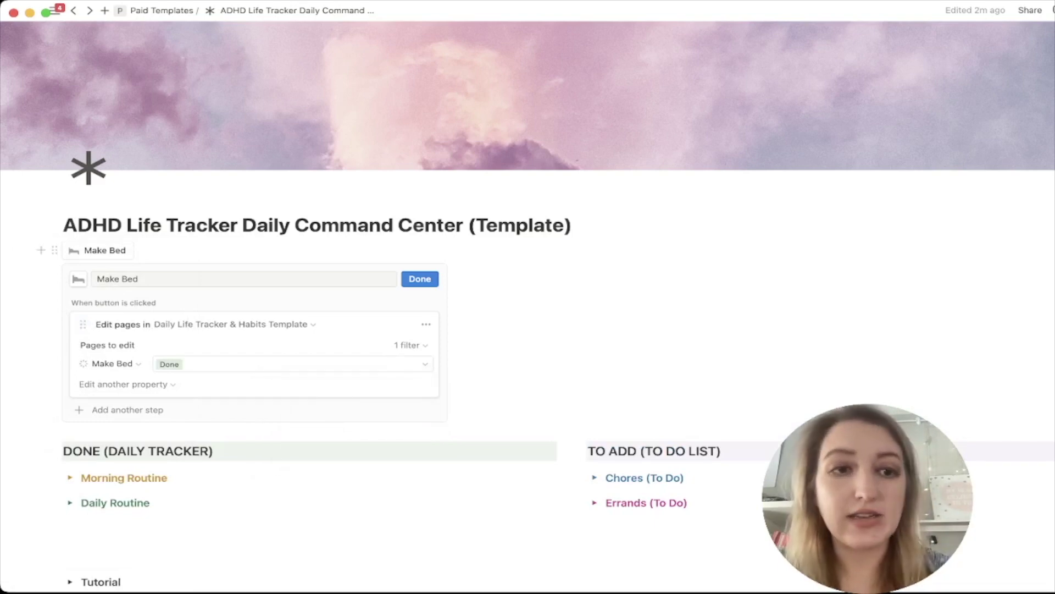
left_click(419, 279)
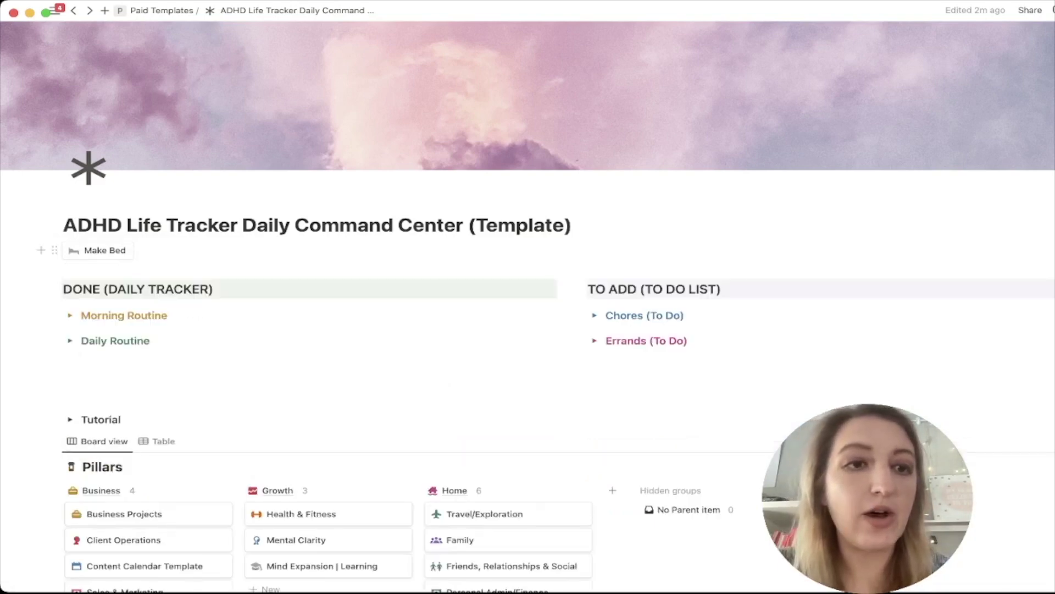
- Open the March 26, 2023 entry in the Daily To Do gallery to check its Make Bed status, and close it
scroll(104, 189, "down", 2)
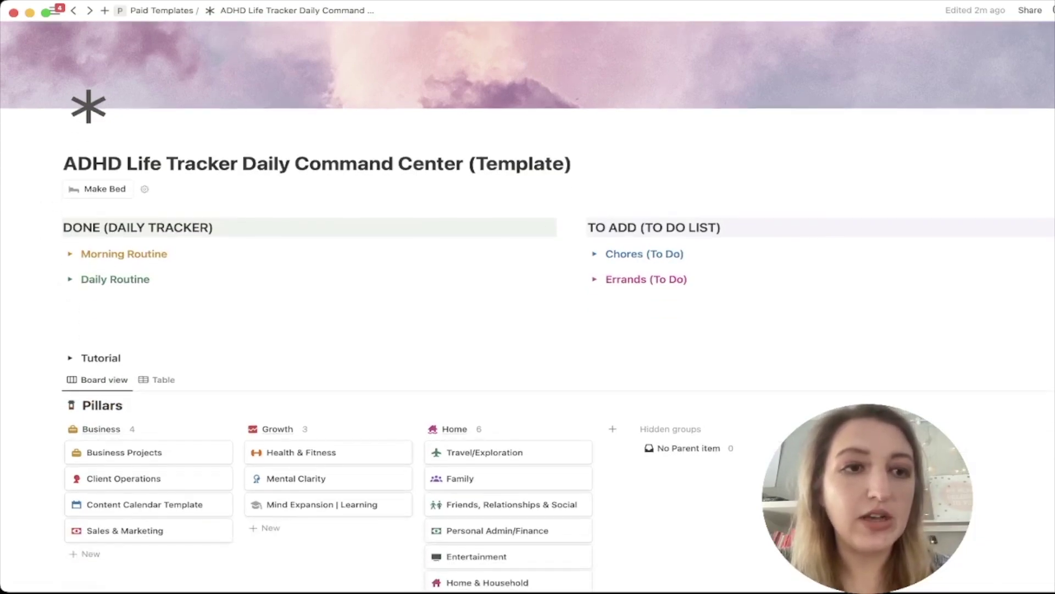
scroll(105, 188, "down", 15)
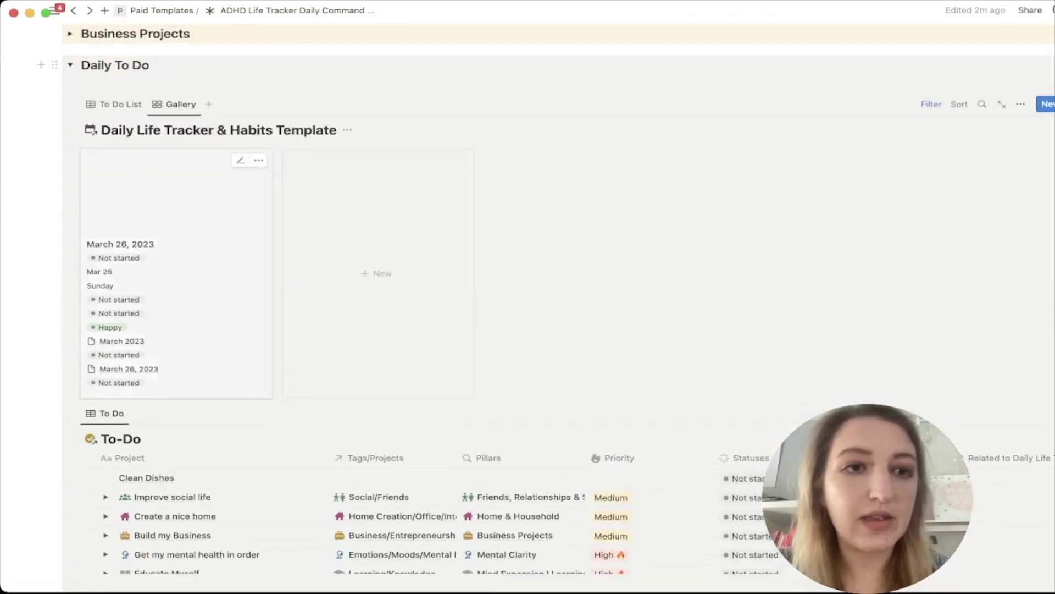
left_click(94, 243)
scroll(396, 253, "down", 2)
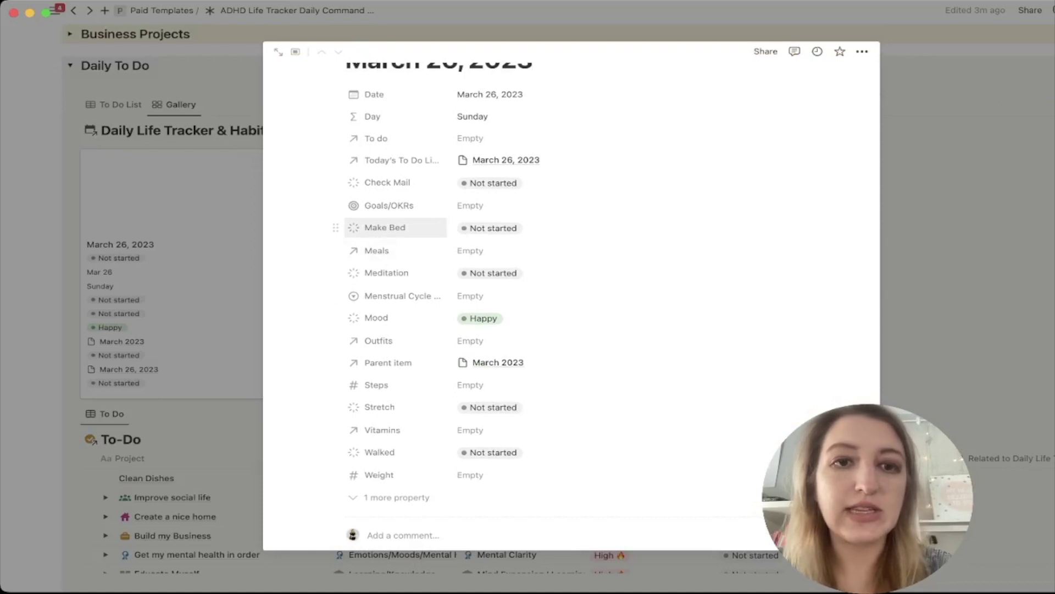
scroll(550, 264, "up", 2)
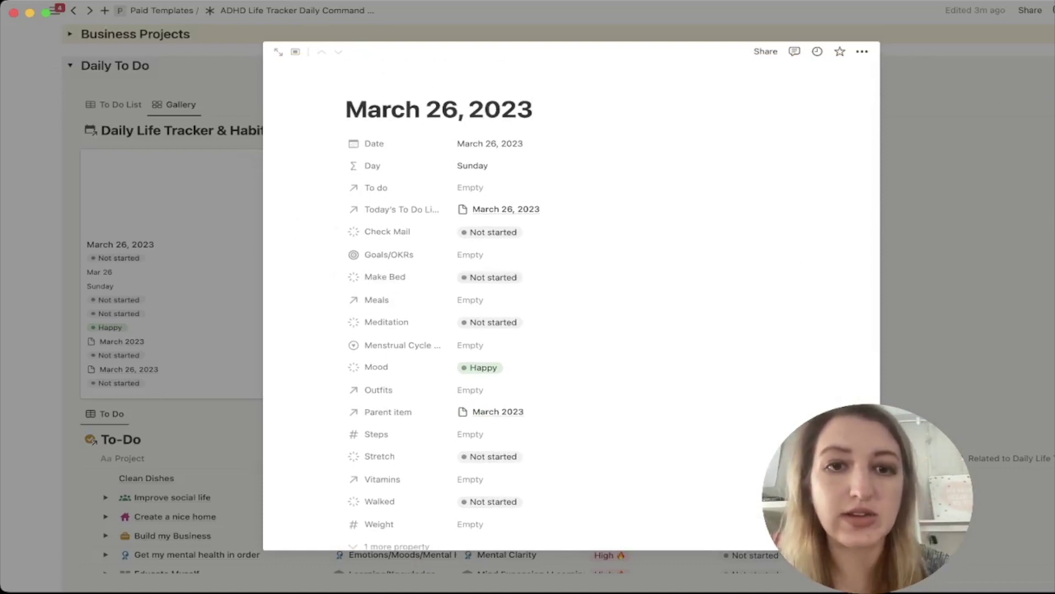
key("Escape")
scroll(528, 297, "up", 10)
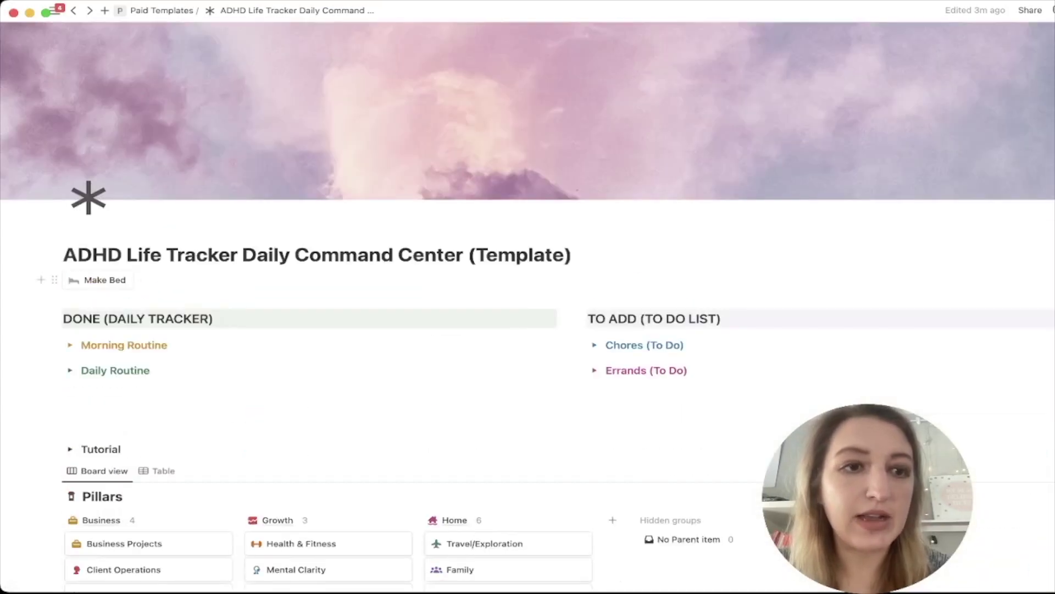
- Run the Make Bed button and check the Make Bed status in the March 26, 2023 tracker entry
left_click(98, 280)
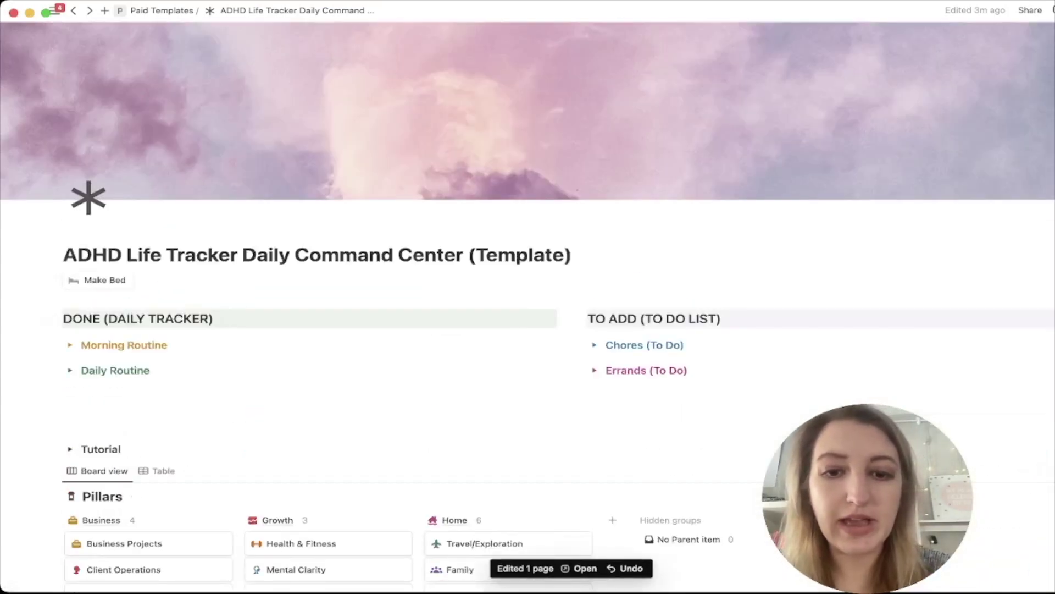
scroll(528, 297, "down", 15)
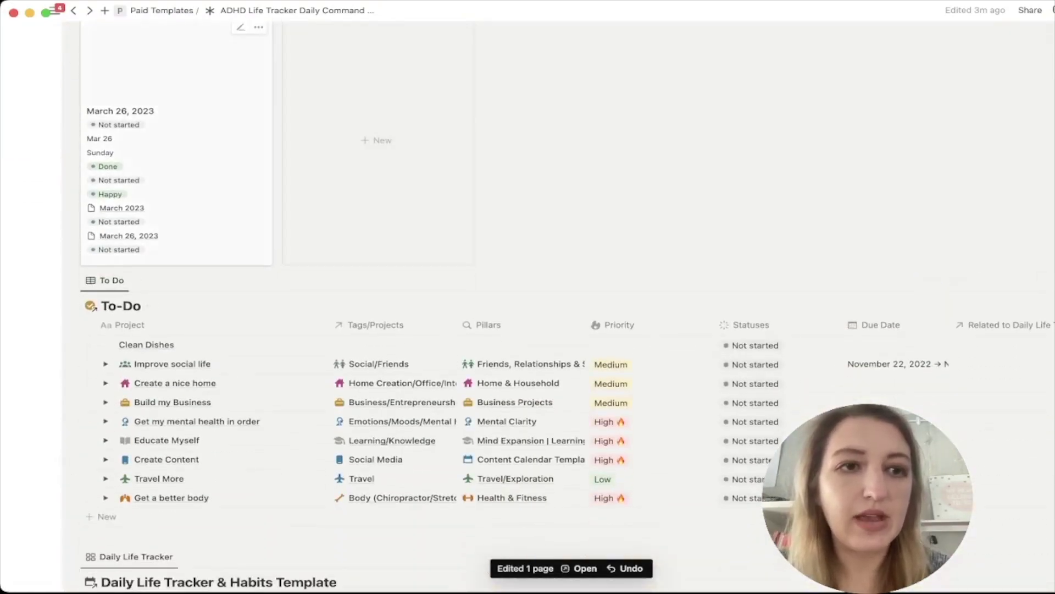
left_click(176, 143)
scroll(571, 297, "down", 1)
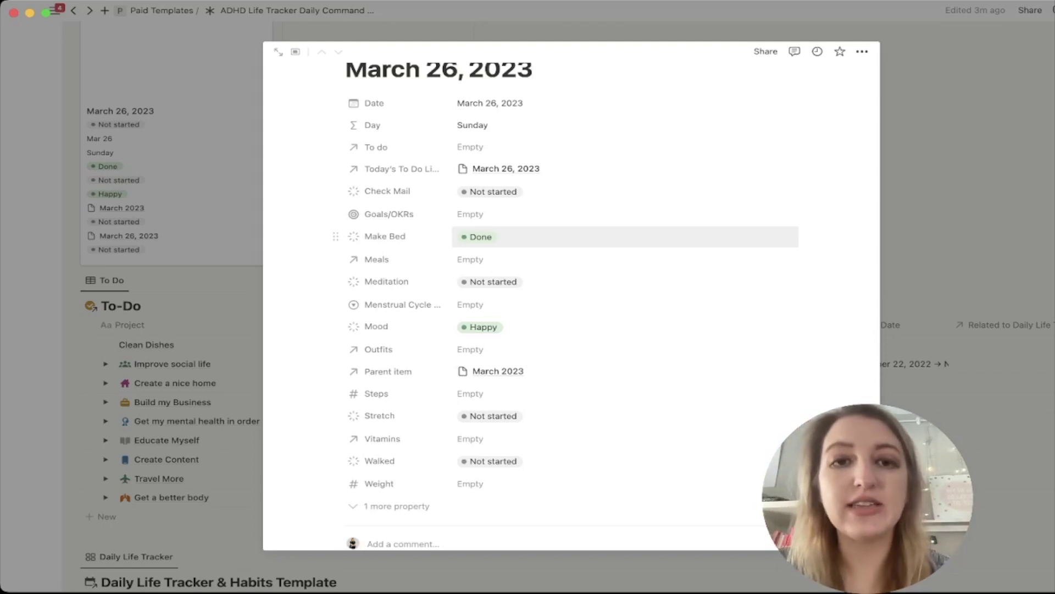
key("Escape")
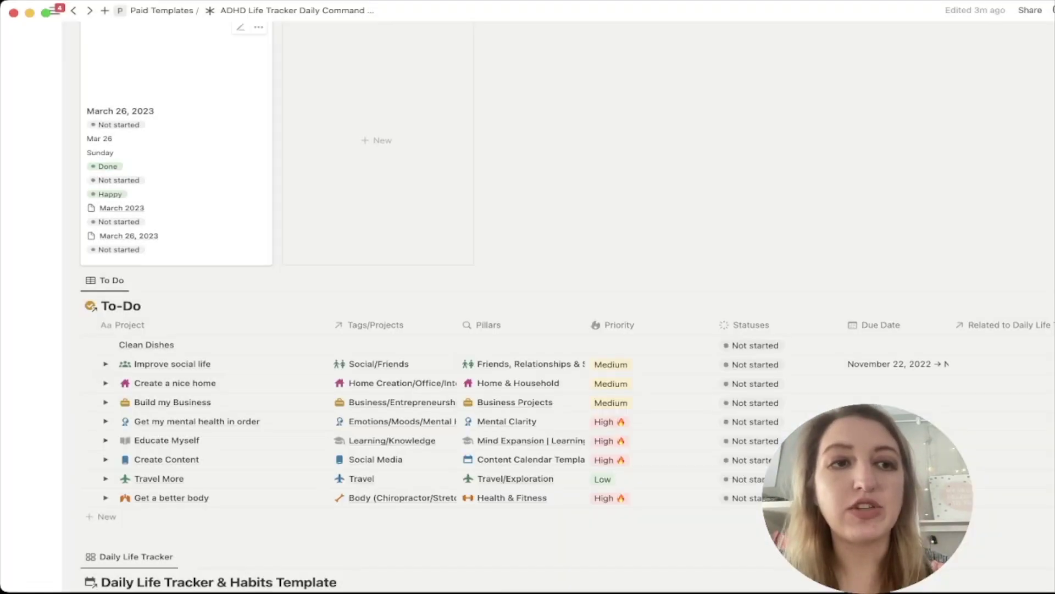
scroll(528, 297, "up", 15)
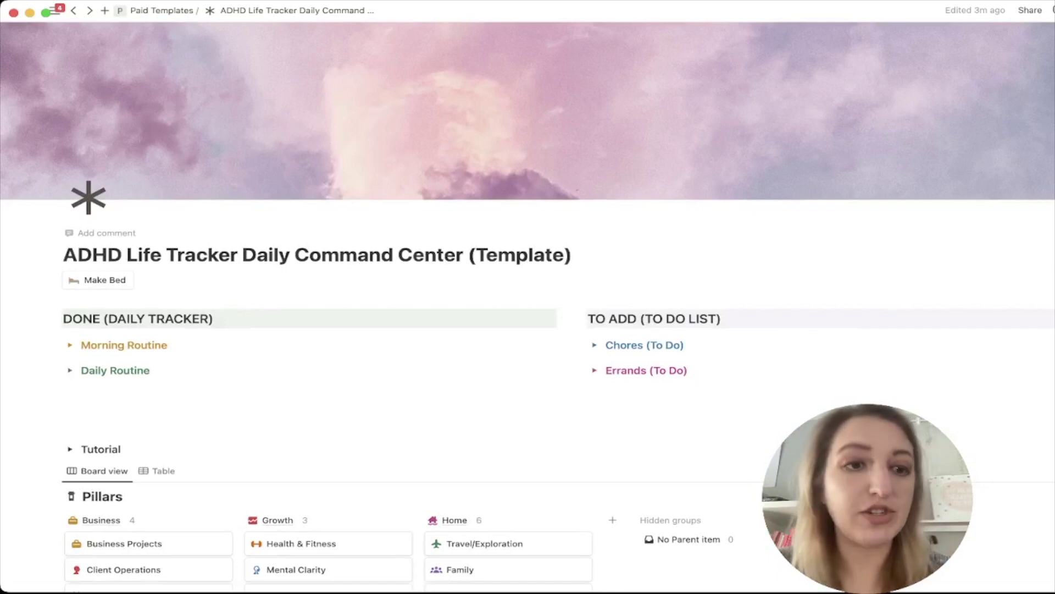
- Expand the Morning Routine and Mood toggles and insert a new button block beneath the Happy button
left_click(70, 345)
scroll(69, 345, "down", 2)
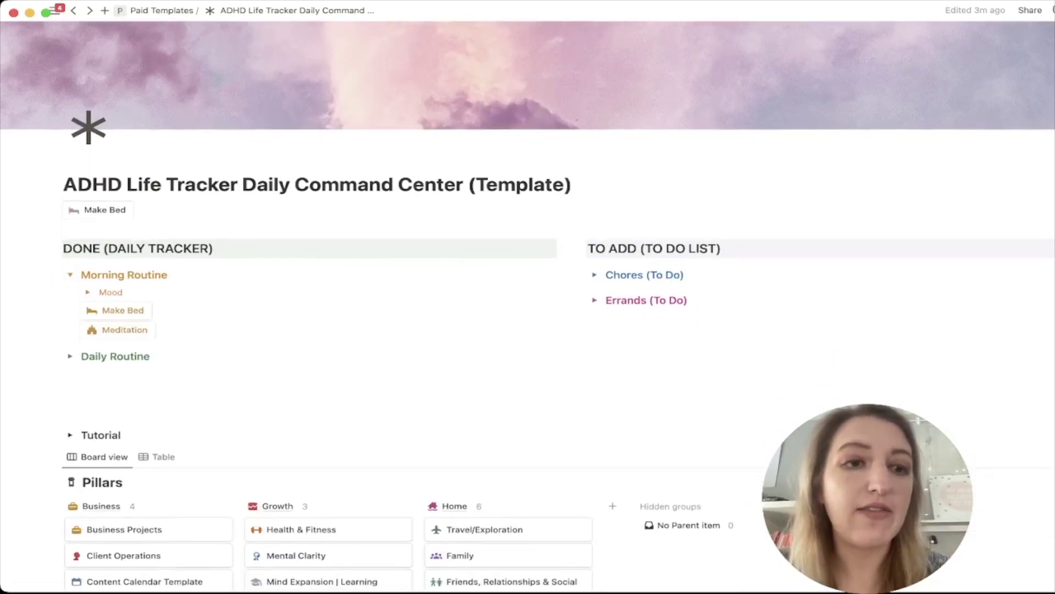
left_click(88, 292)
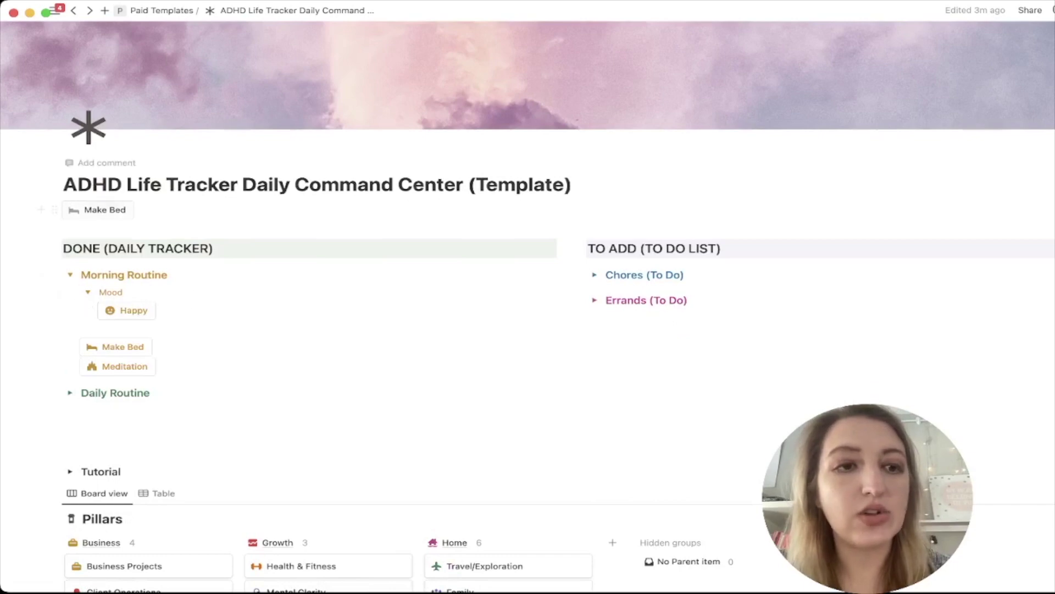
left_click(220, 310)
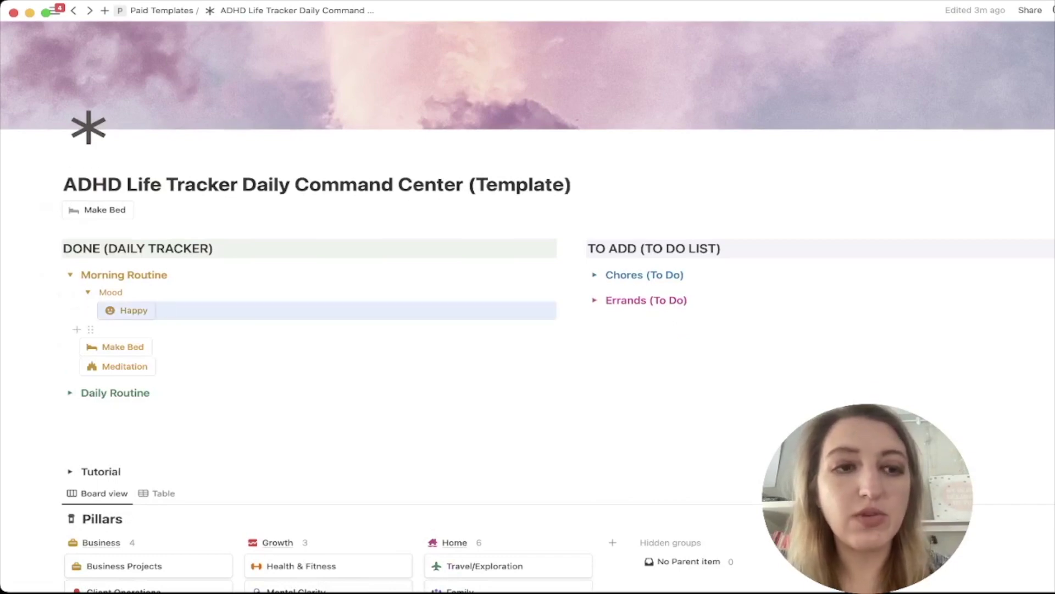
left_click(99, 329)
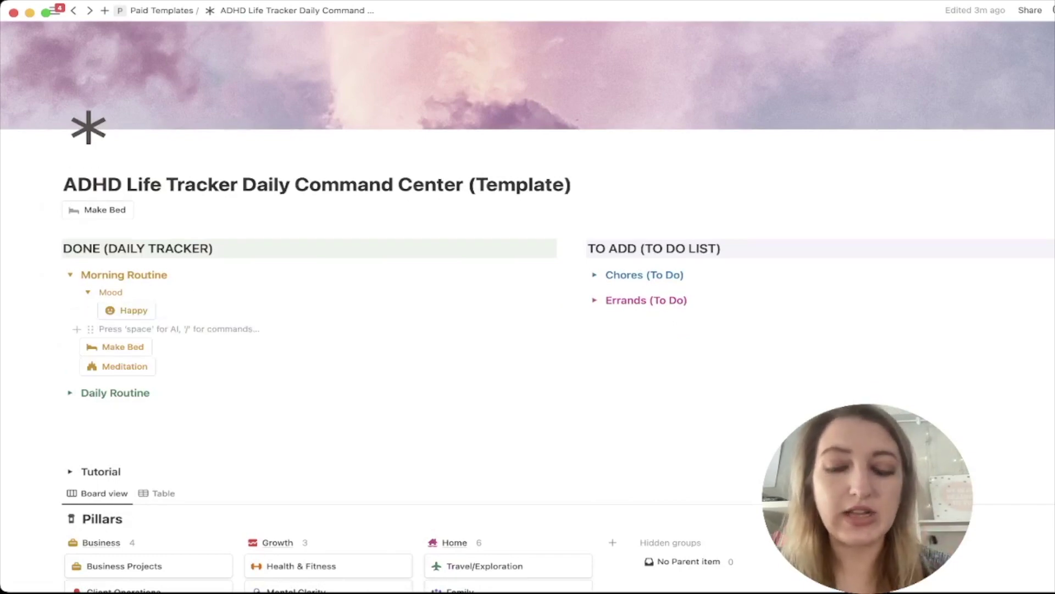
type("/")
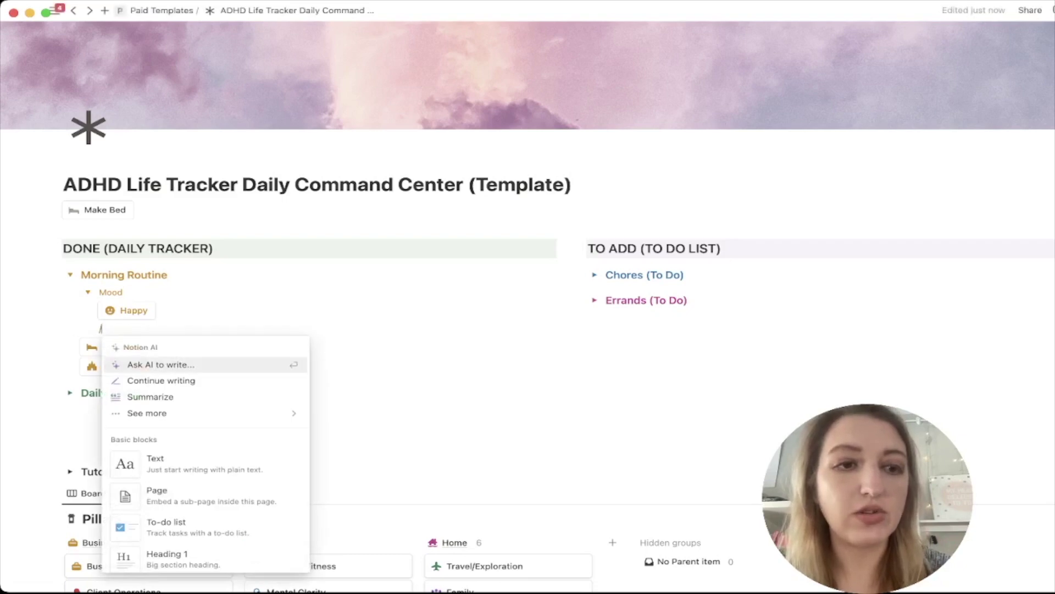
type("button")
key("Return")
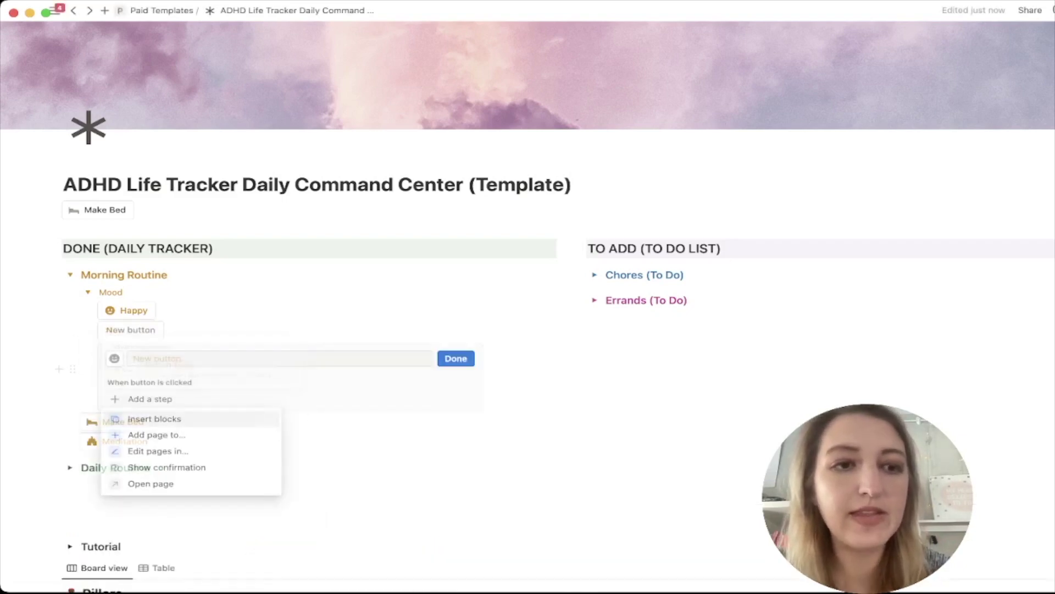
- Name the new mood button Sad and give it a yellow sad-face icon found by searching for face
left_click(133, 359)
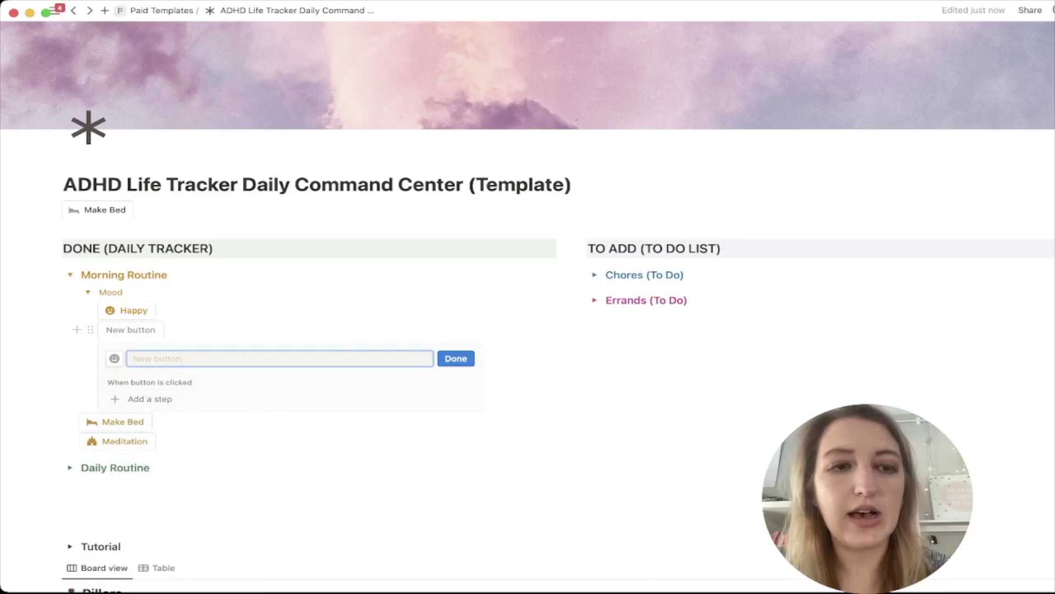
type("Sad")
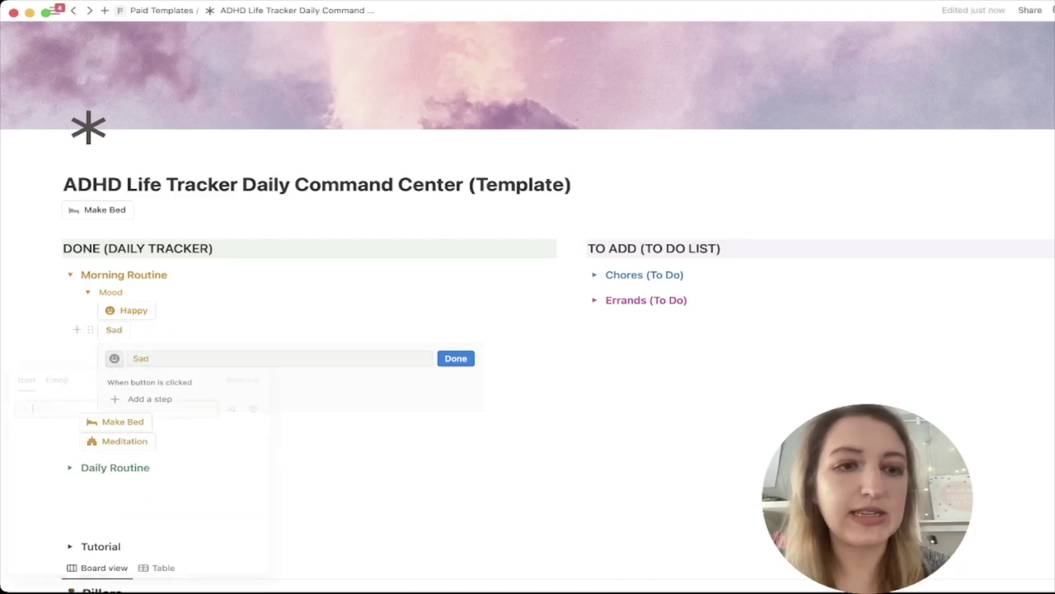
type("sad")
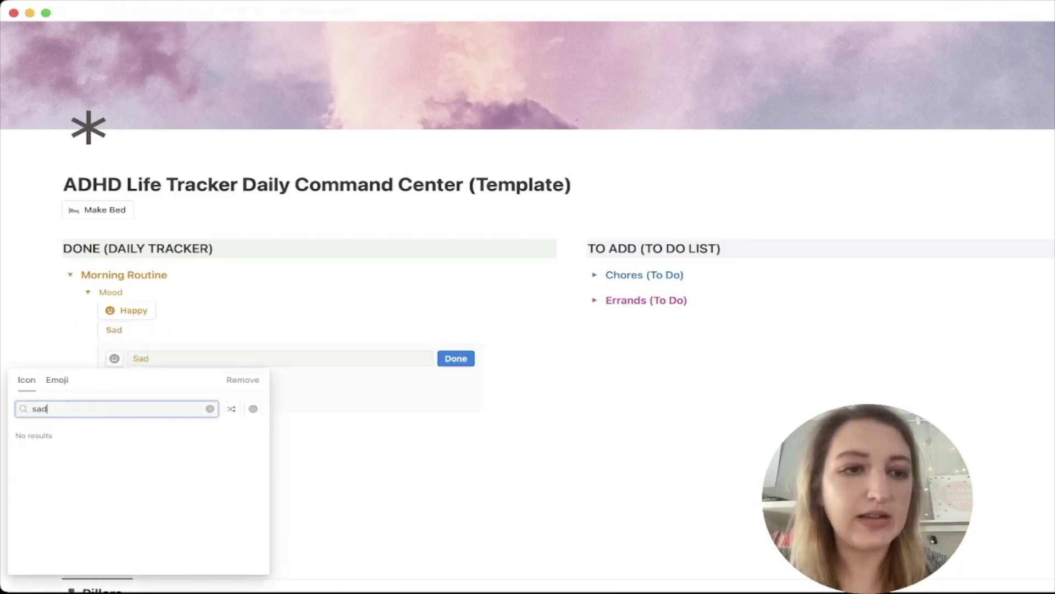
key("super+a")
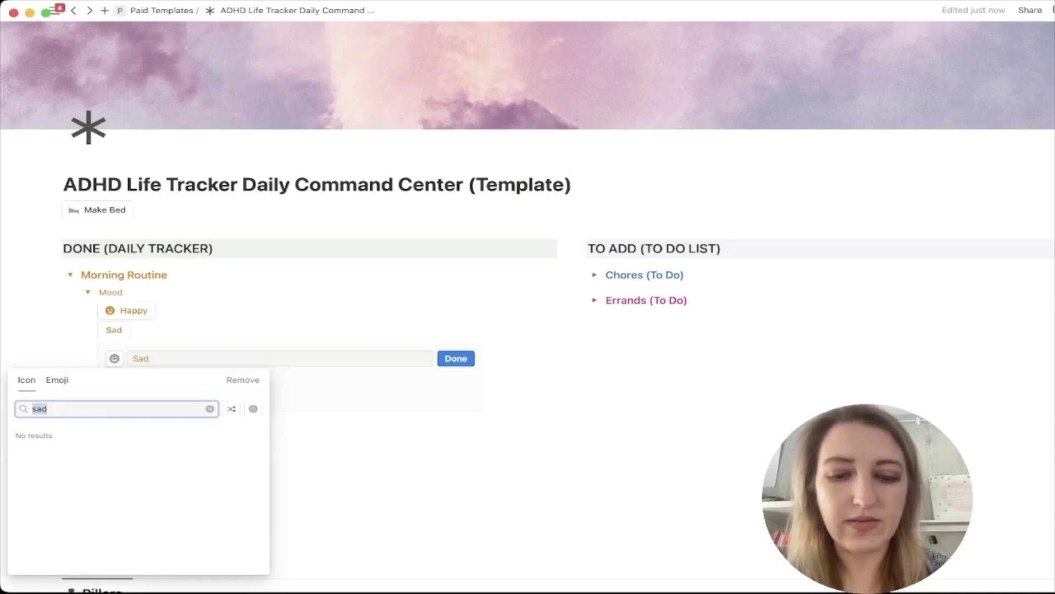
type("face")
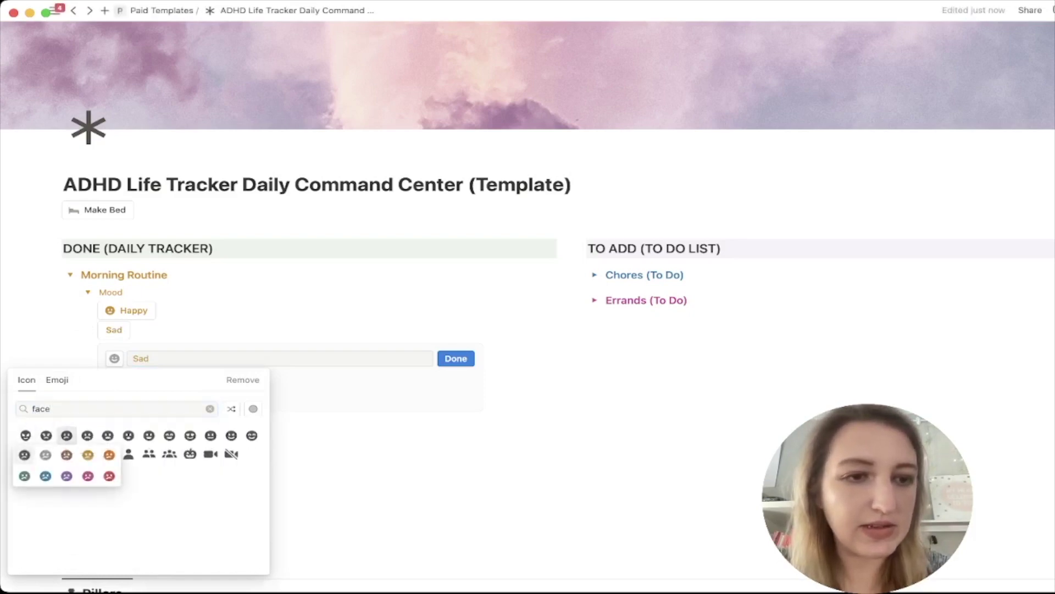
left_click(88, 454)
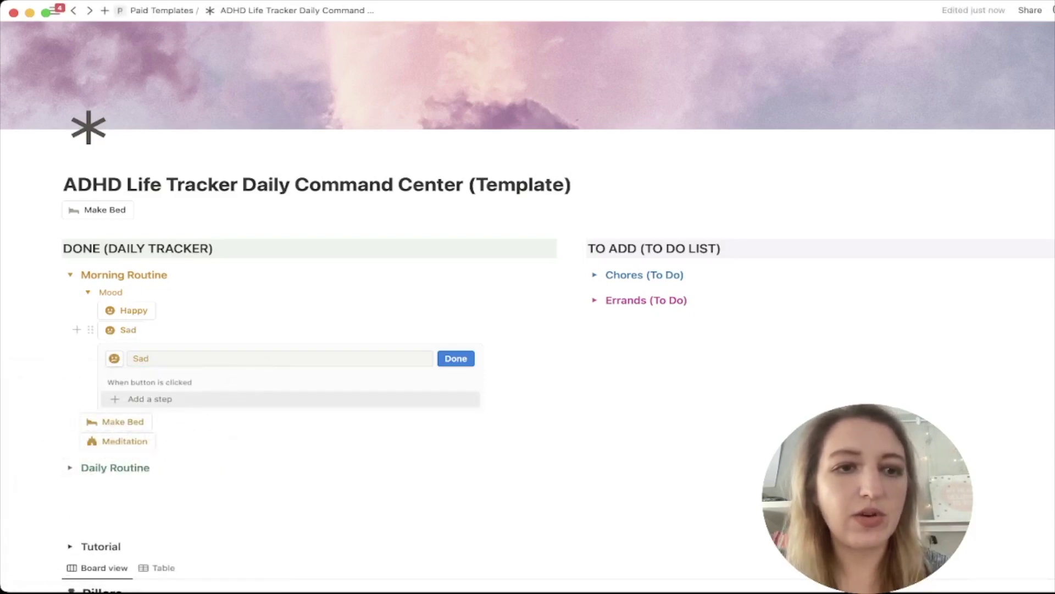
- Add an action to the Sad button that edits pages in Daily Life Tracker & Habits Template
left_click(150, 398)
left_click(148, 450)
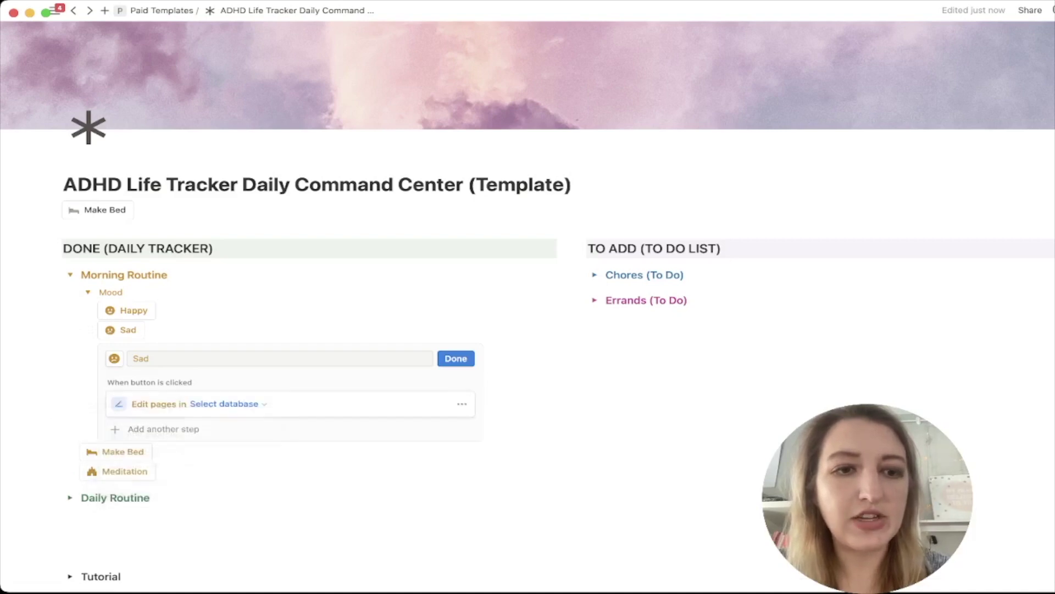
left_click(223, 403)
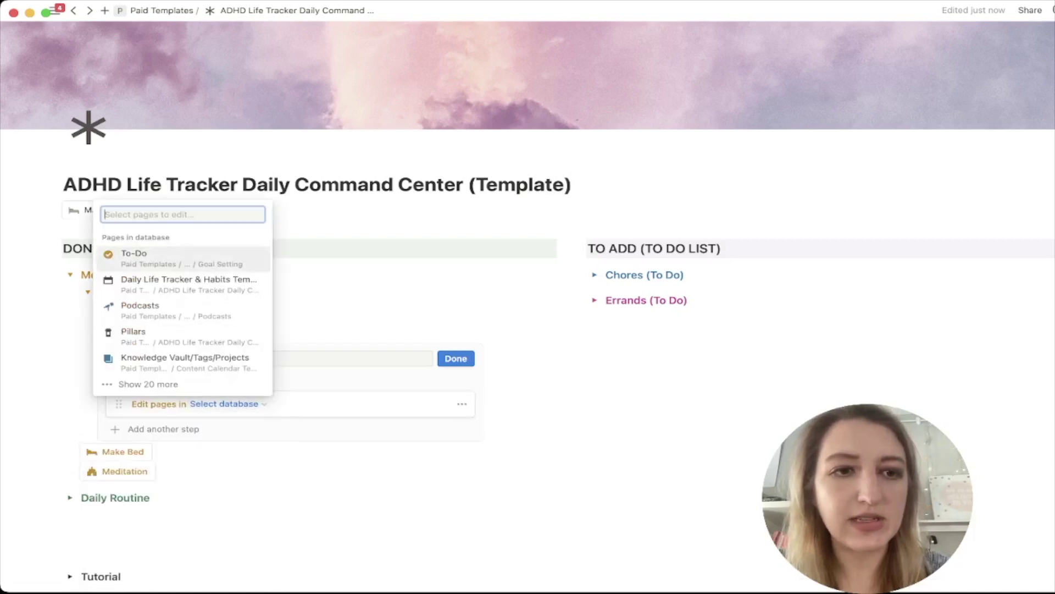
left_click(188, 279)
- Filter the Sad button's pages to edit to those whose Date is relative to today, This day
left_click(357, 425)
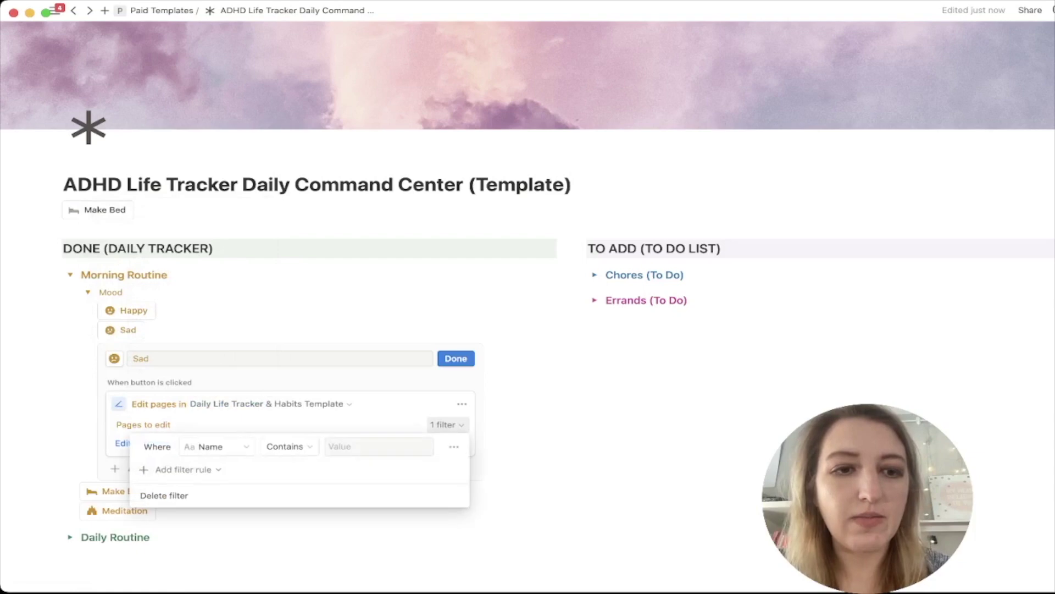
left_click(214, 447)
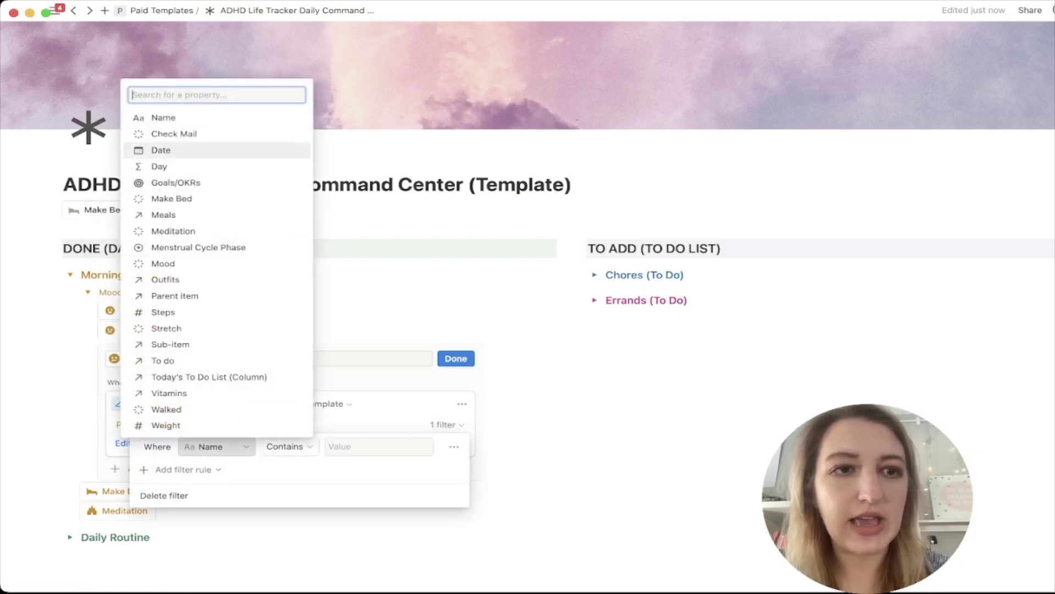
left_click(161, 150)
left_click(401, 446)
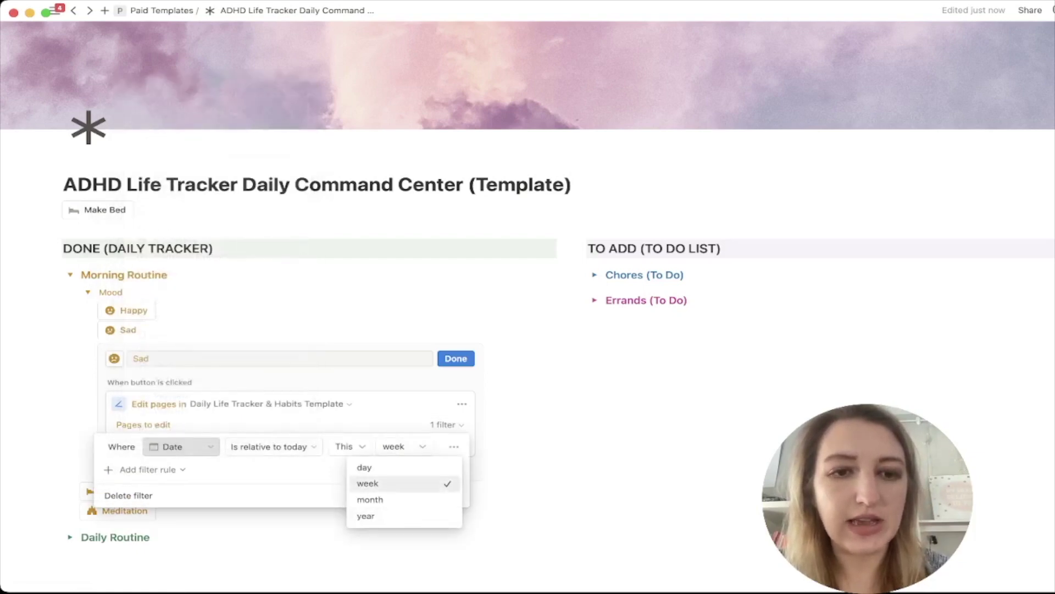
left_click(364, 467)
key("Escape")
- Have the Sad button set the Mood property to Sad, and finish the button setup
left_click(150, 443)
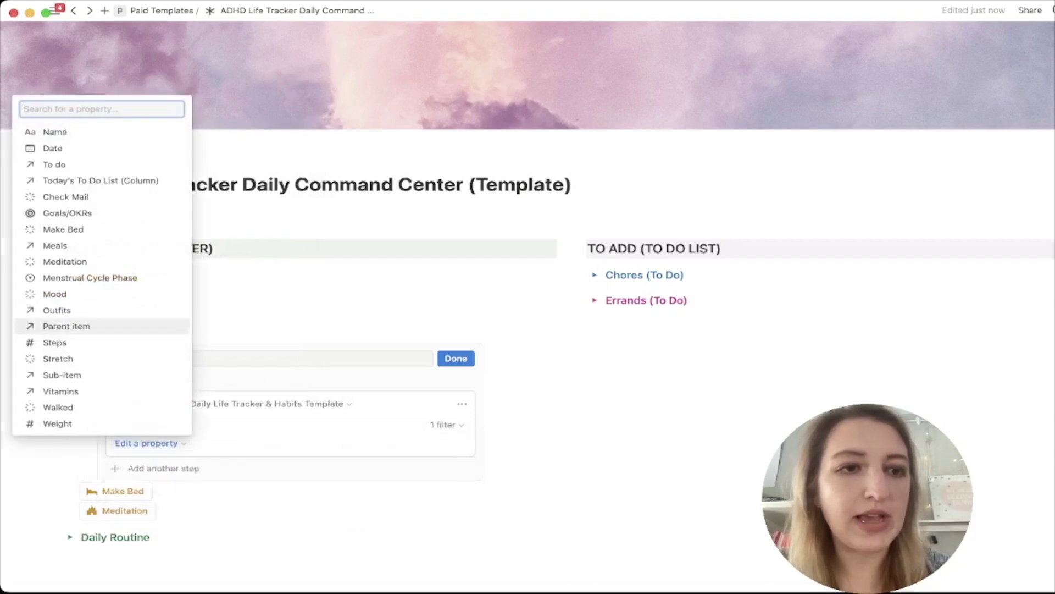
left_click(54, 294)
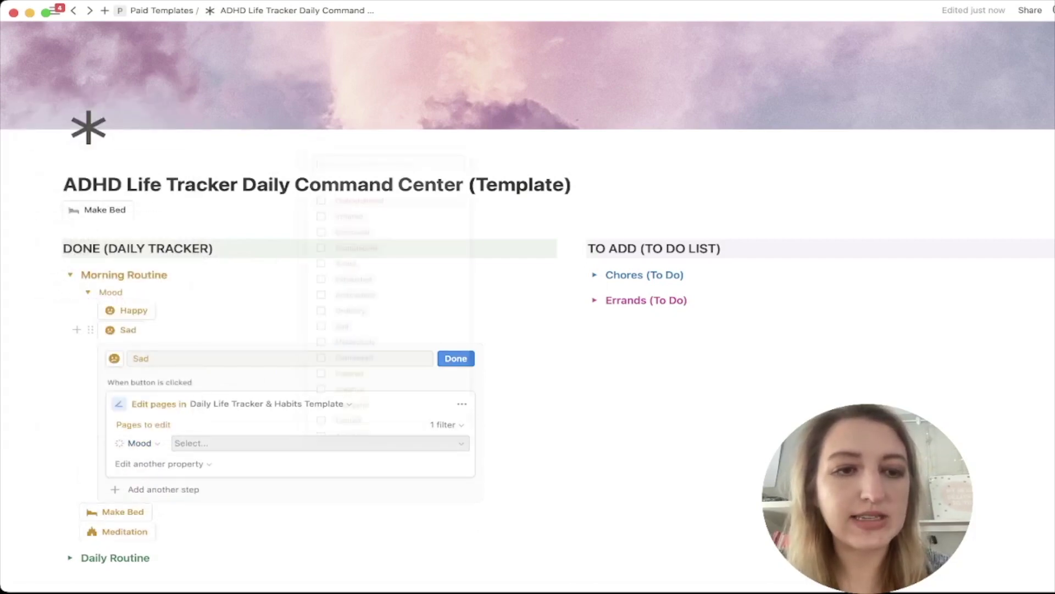
left_click(320, 443)
left_click(341, 322)
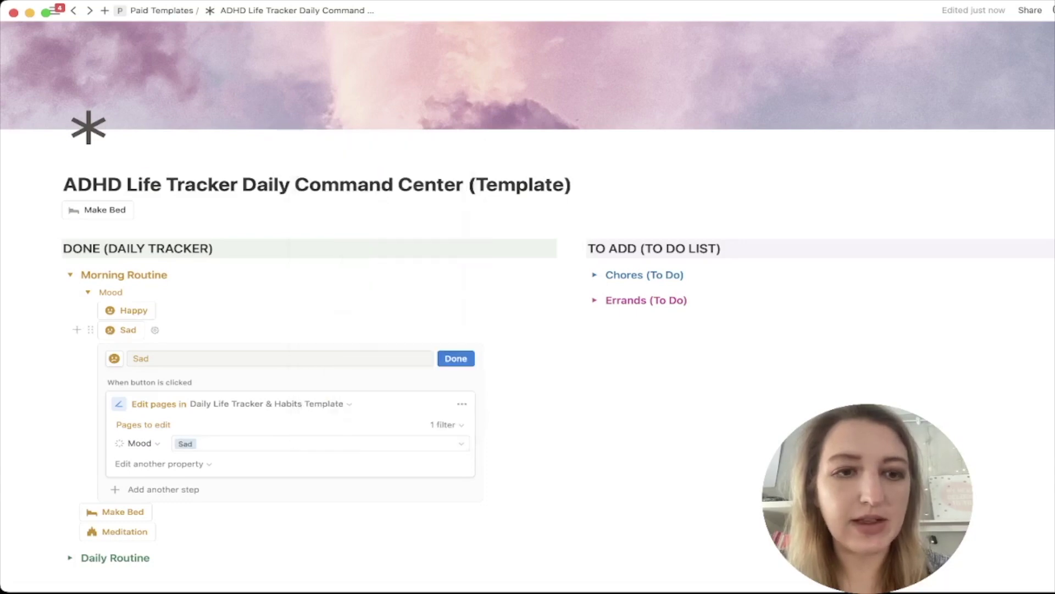
left_click(455, 358)
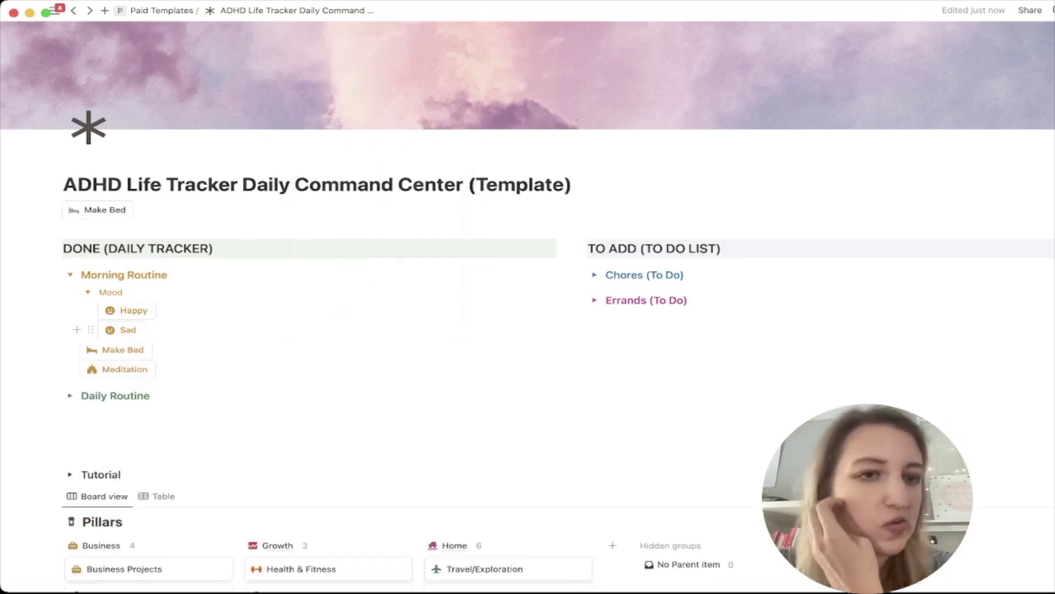
- Open the March 26, 2023 entry in the Daily To Do gallery to check its current Mood, and close it
scroll(110, 329, "down", 15)
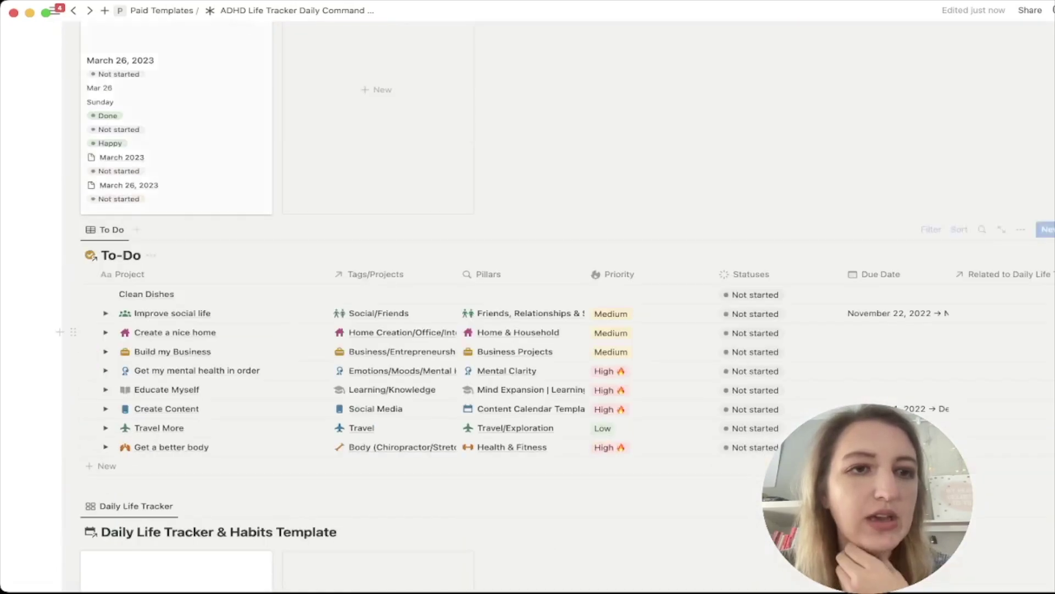
scroll(176, 220, "up", 2)
left_click(176, 165)
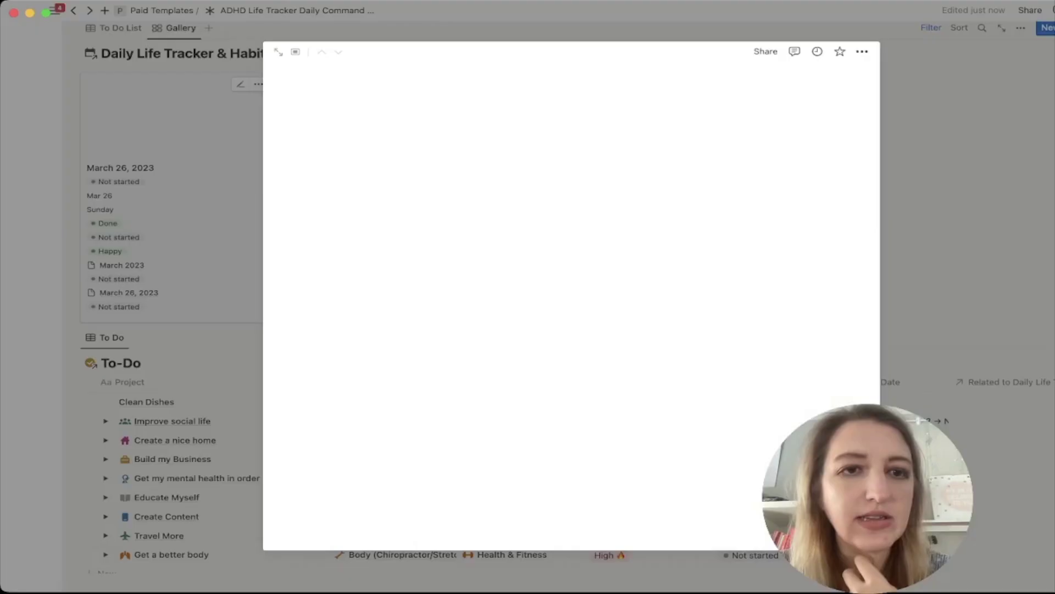
scroll(571, 296, "down", 1)
scroll(572, 297, "down", 1)
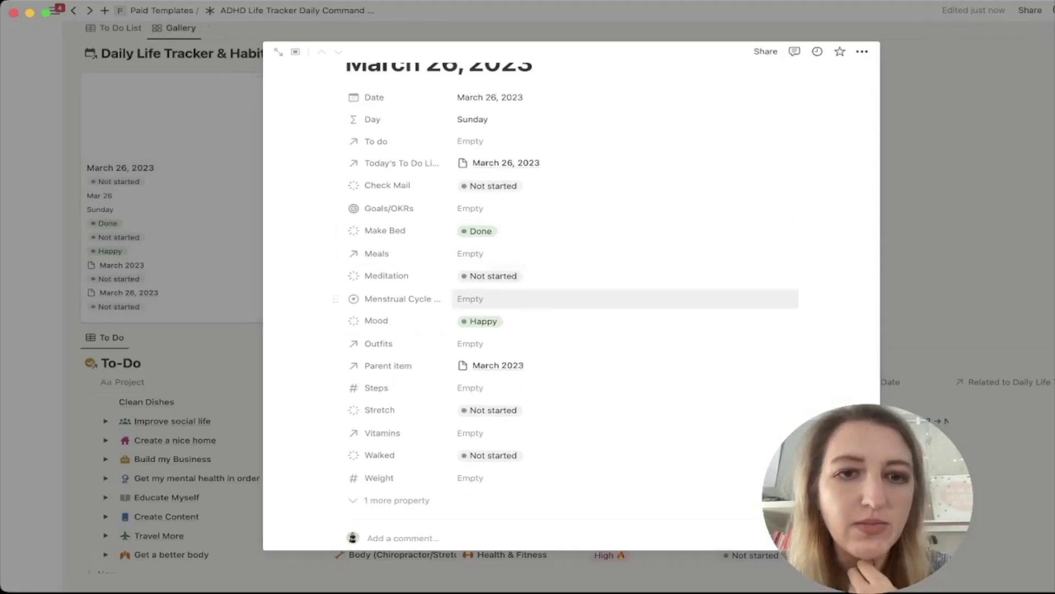
key("Escape")
scroll(121, 213, "up", 10)
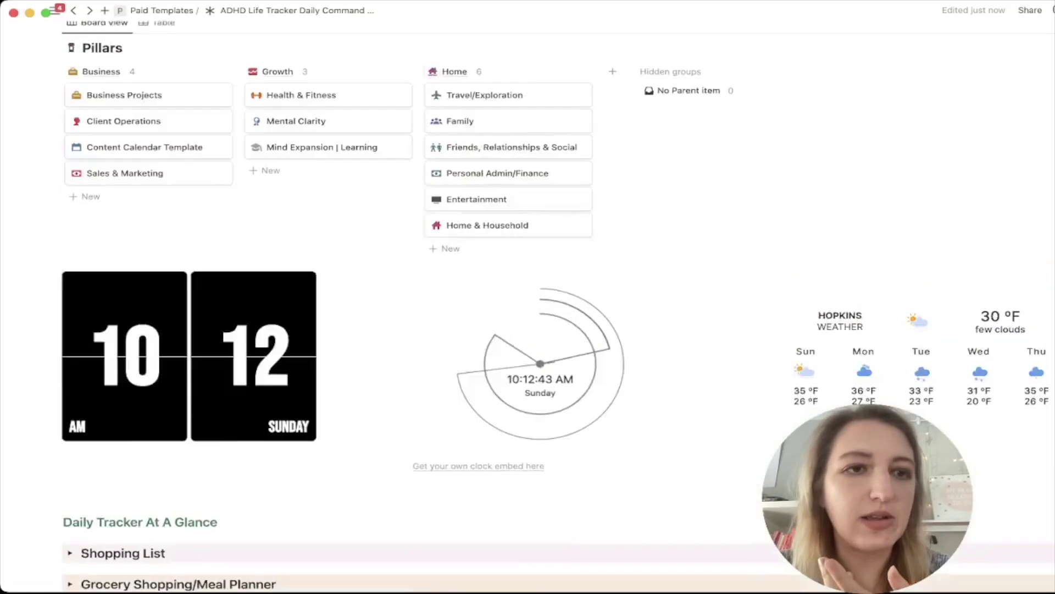
- Run the Sad button and check the Mood value in the March 26, 2023 tracker entry
left_click(124, 213)
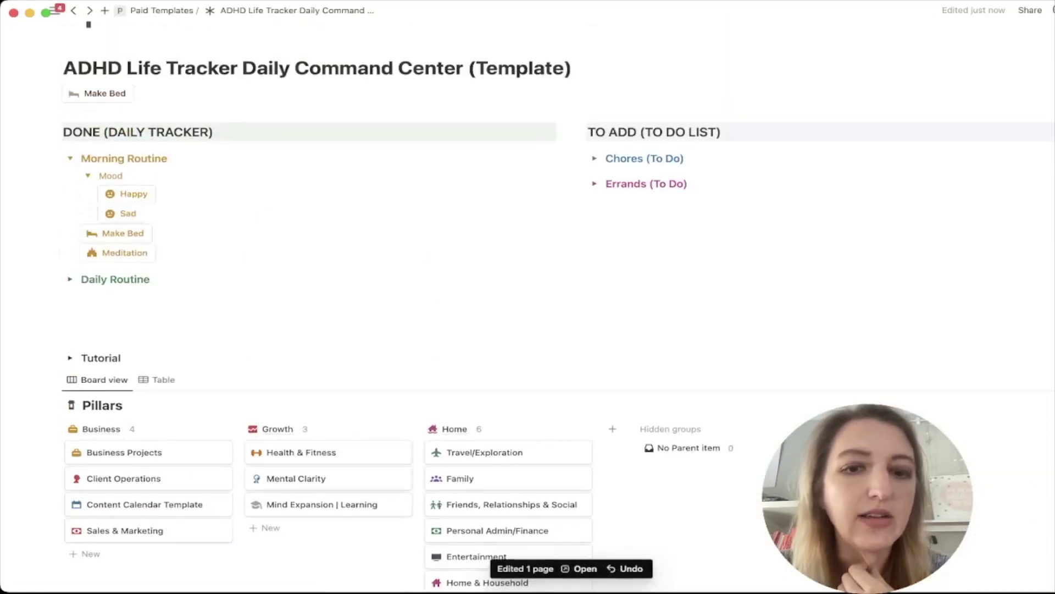
scroll(527, 296, "down", 10)
scroll(176, 259, "up", 5)
left_click(176, 231)
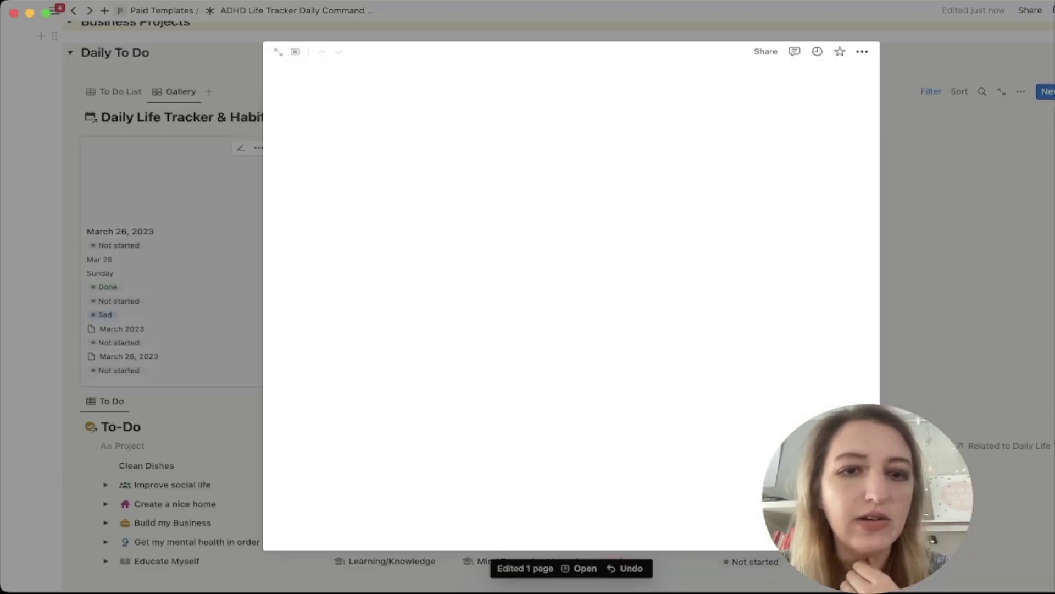
scroll(625, 341, "down", 1)
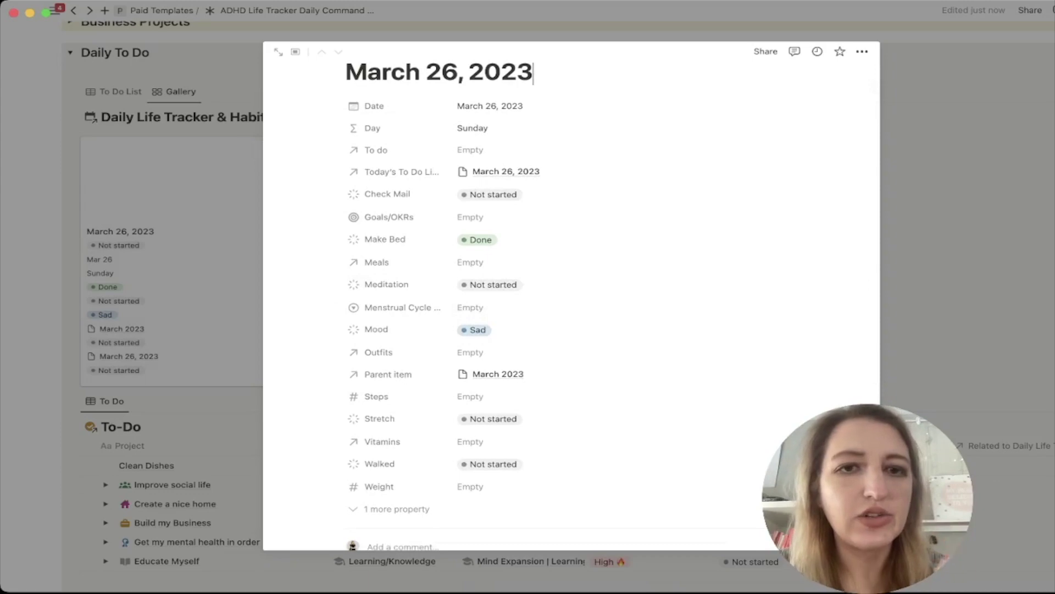
key("Escape")
scroll(546, 298, "up", 10)
scroll(527, 297, "up", 8)
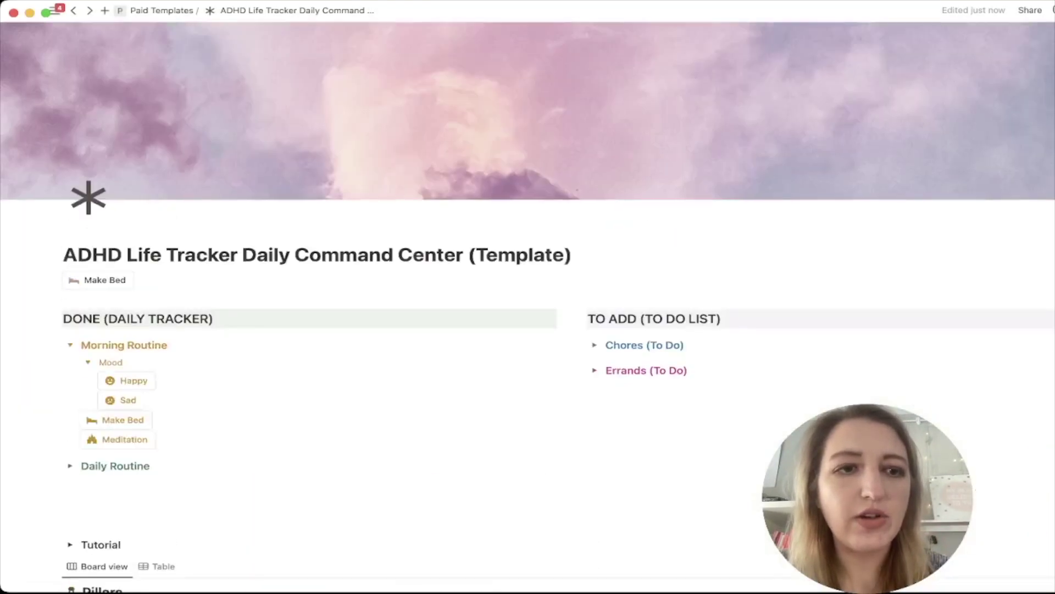
- Expand the Chores (To Do) toggle and insert a new button block below Errands (To Do)
scroll(528, 296, "down", 2)
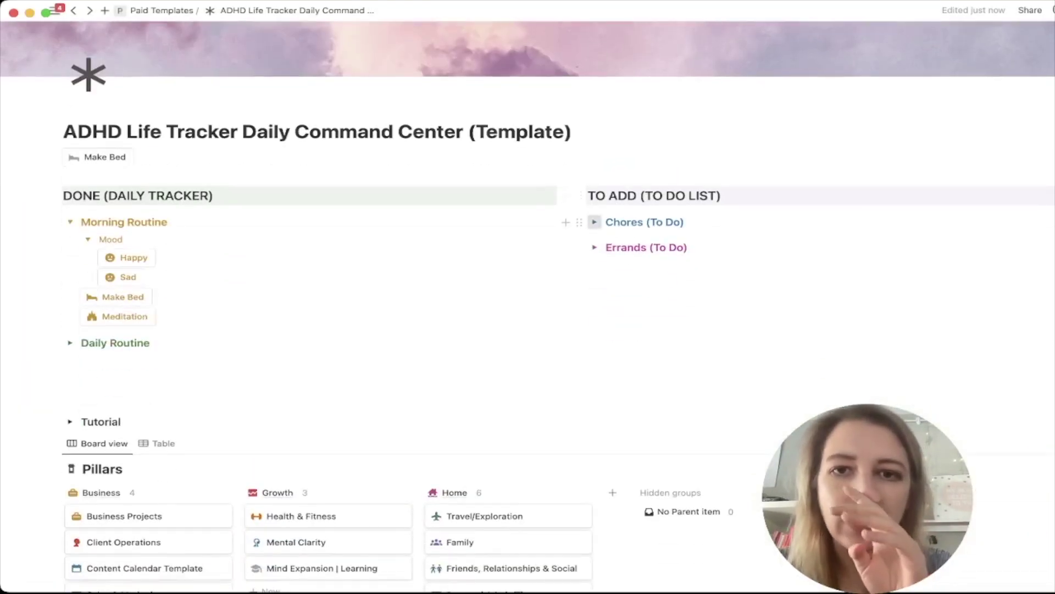
left_click(594, 222)
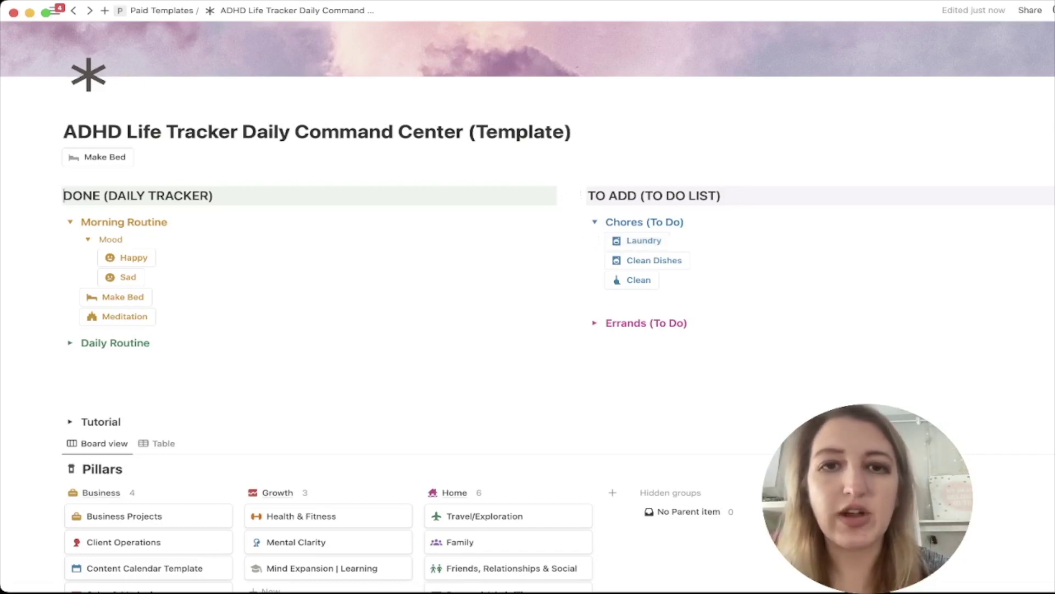
left_click(54, 156)
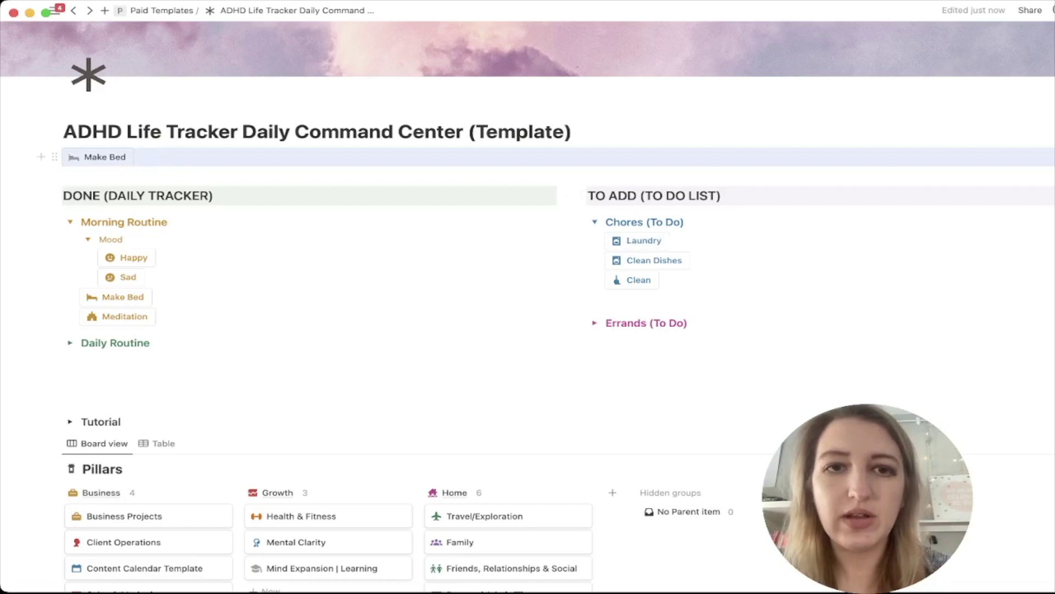
left_click(64, 195)
left_click(588, 341)
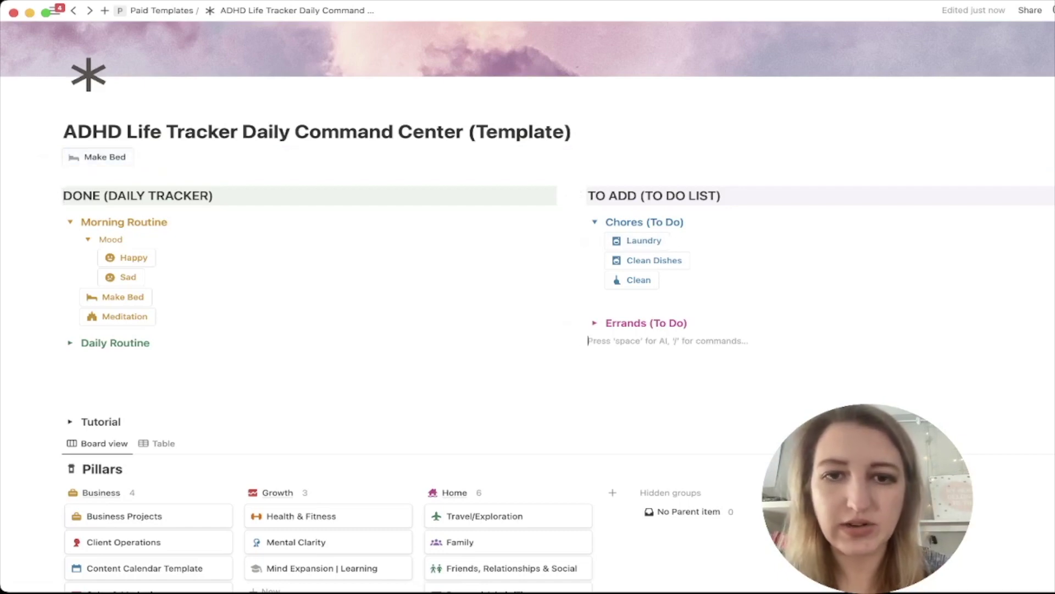
type("/button")
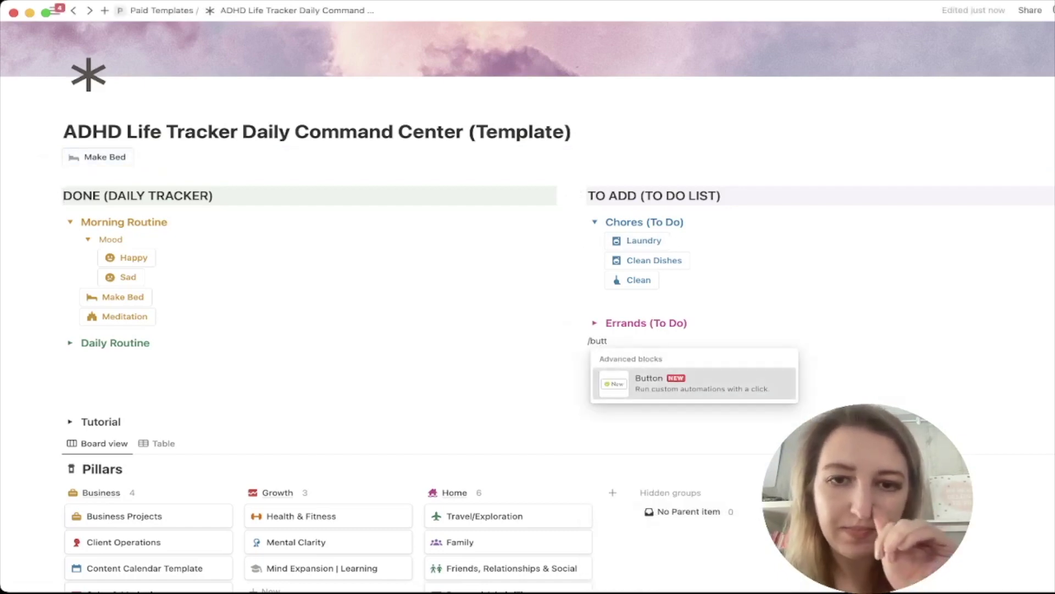
key("Return")
key("Down")
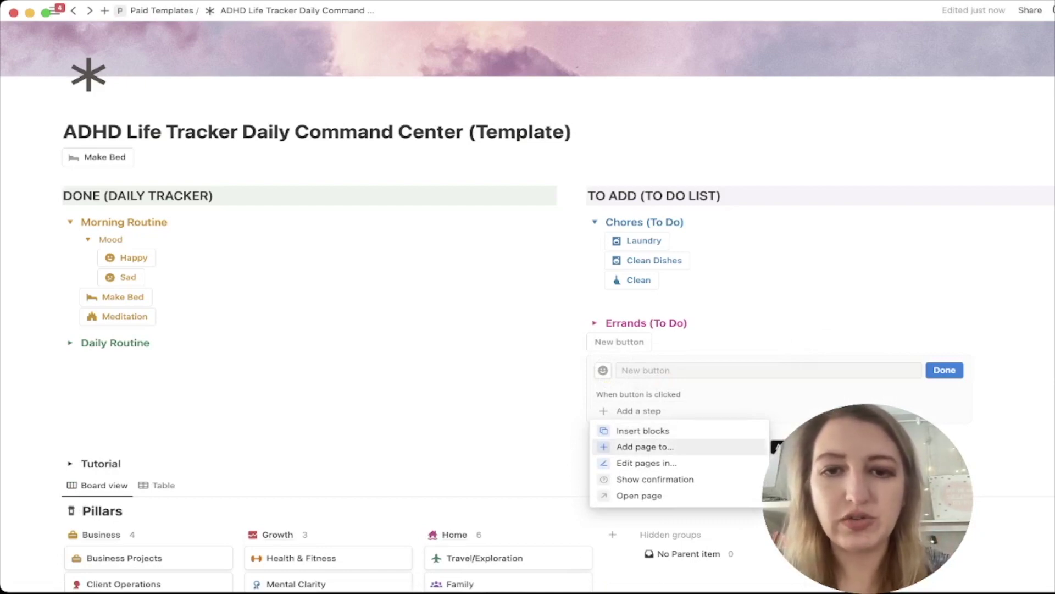
- Have the new button add a page to the To-Do database
key("Return")
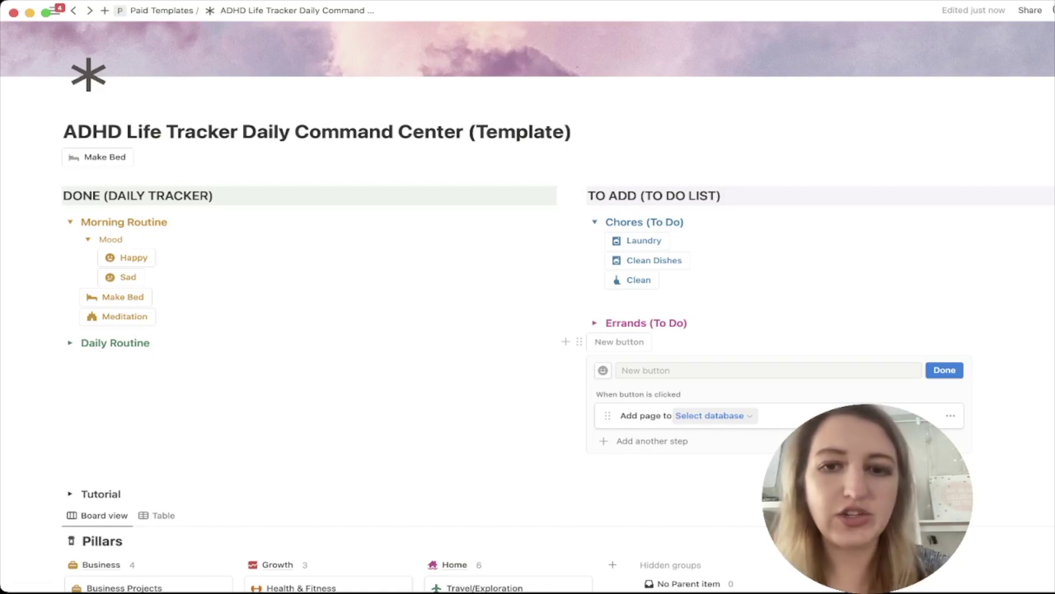
left_click(709, 415)
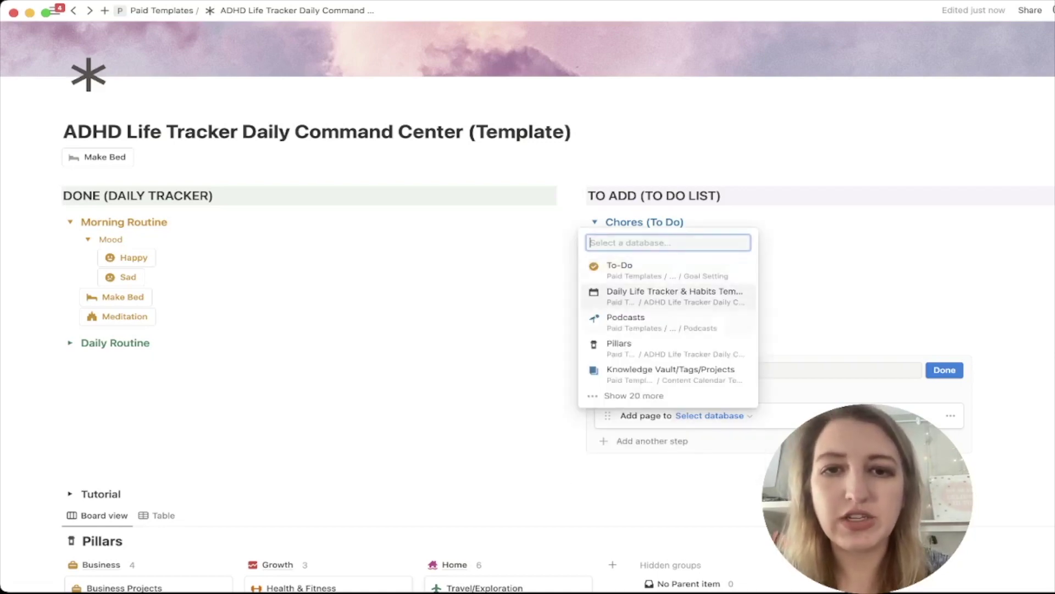
key("Return")
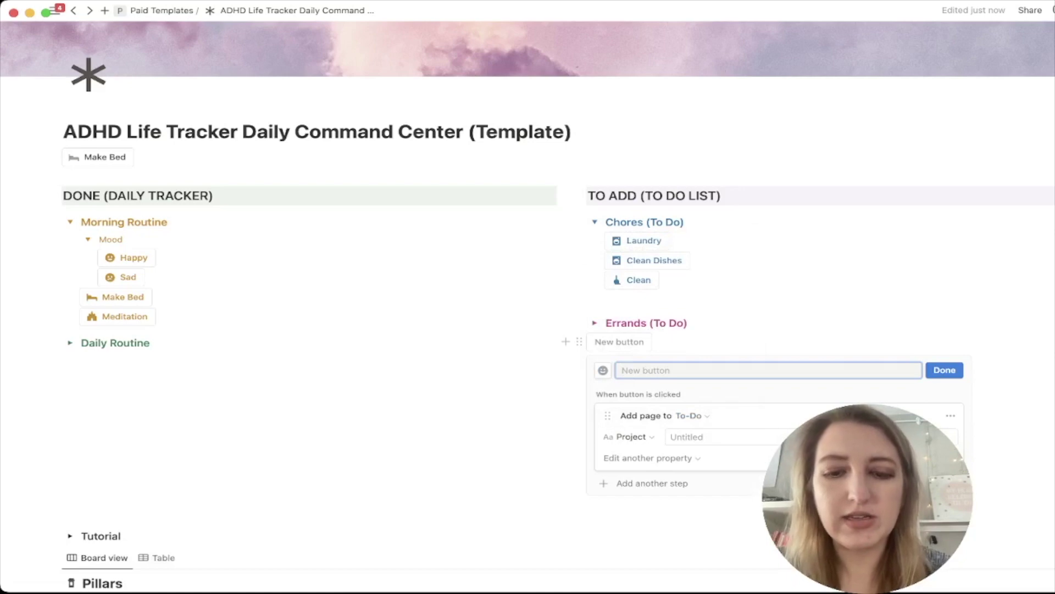
- Name the button Laundry and give it the blue laundry basket icon
type("Laundry")
left_click(603, 370)
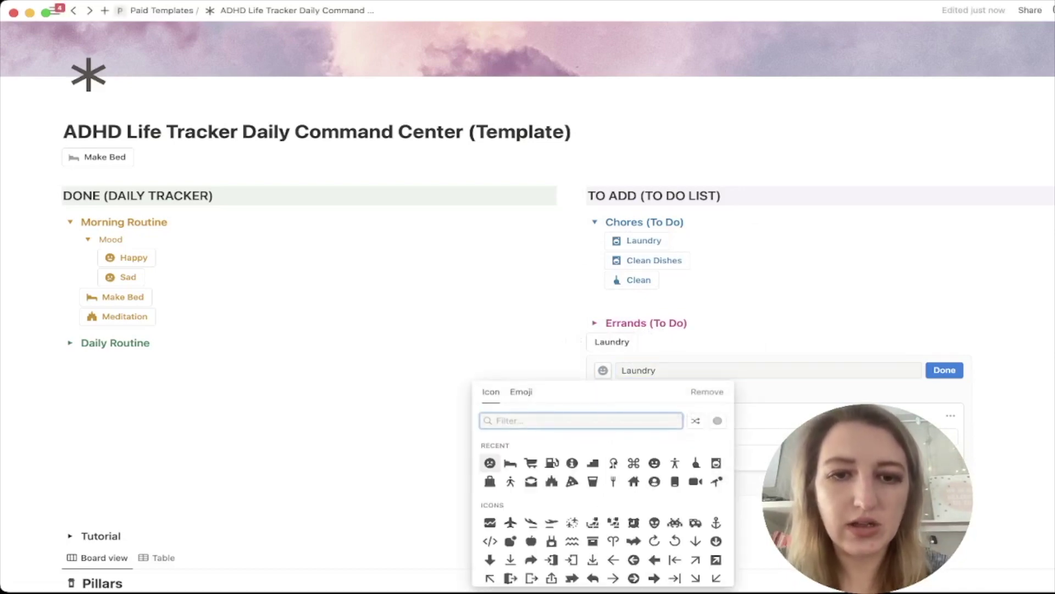
type("laund")
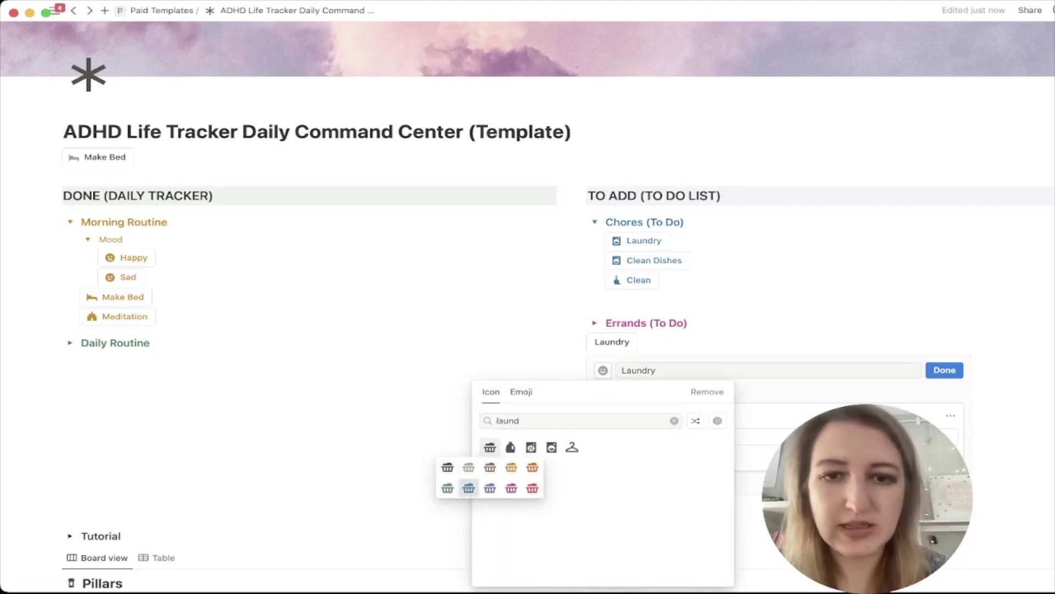
left_click(468, 488)
- Set the added page's Project name to Do Laundry and finish the button setup
left_click(686, 437)
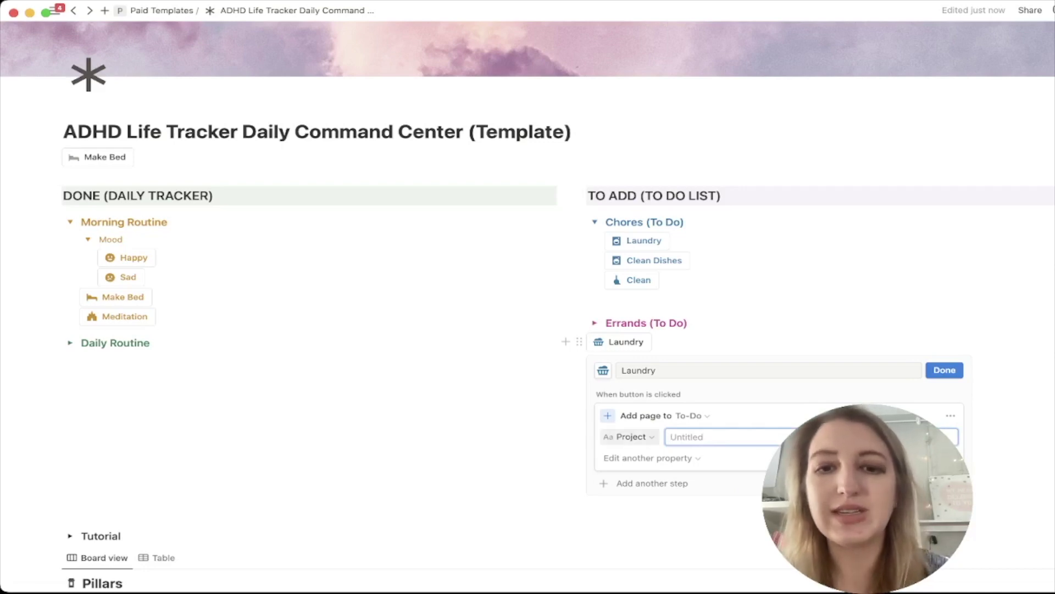
type("Do La")
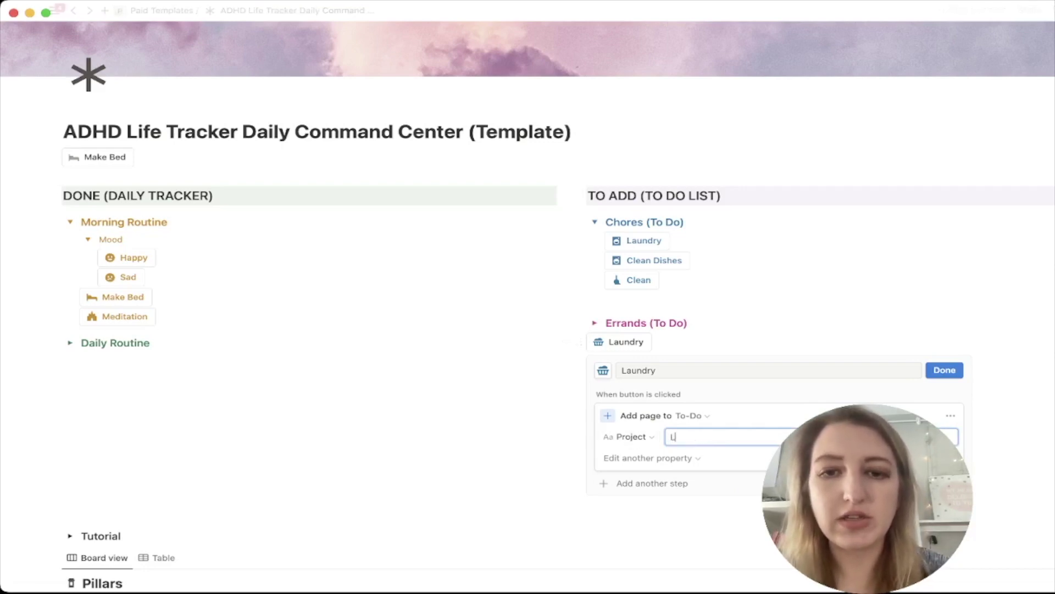
type("undry")
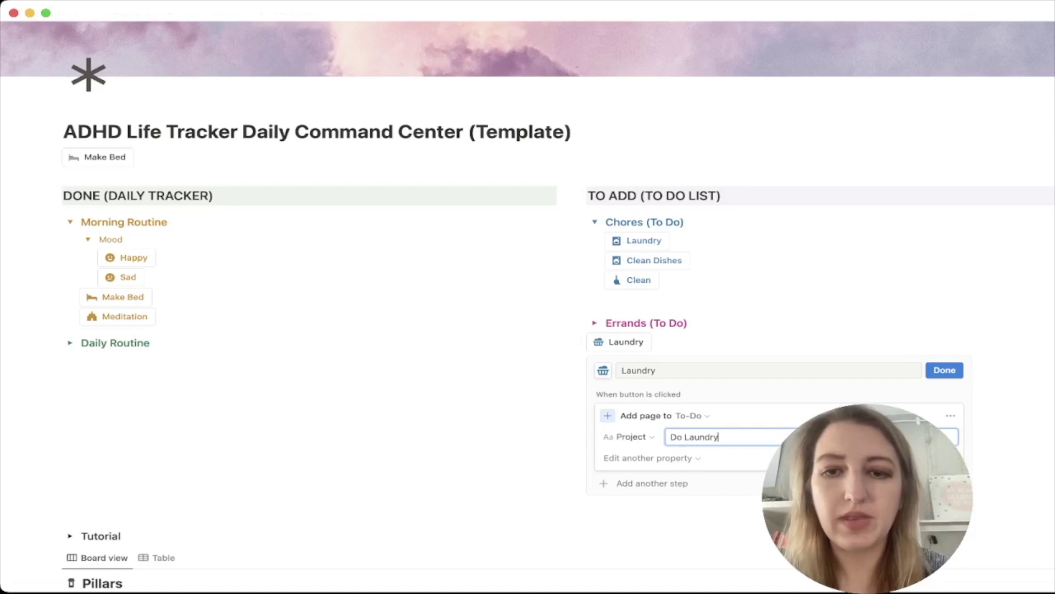
left_click(946, 370)
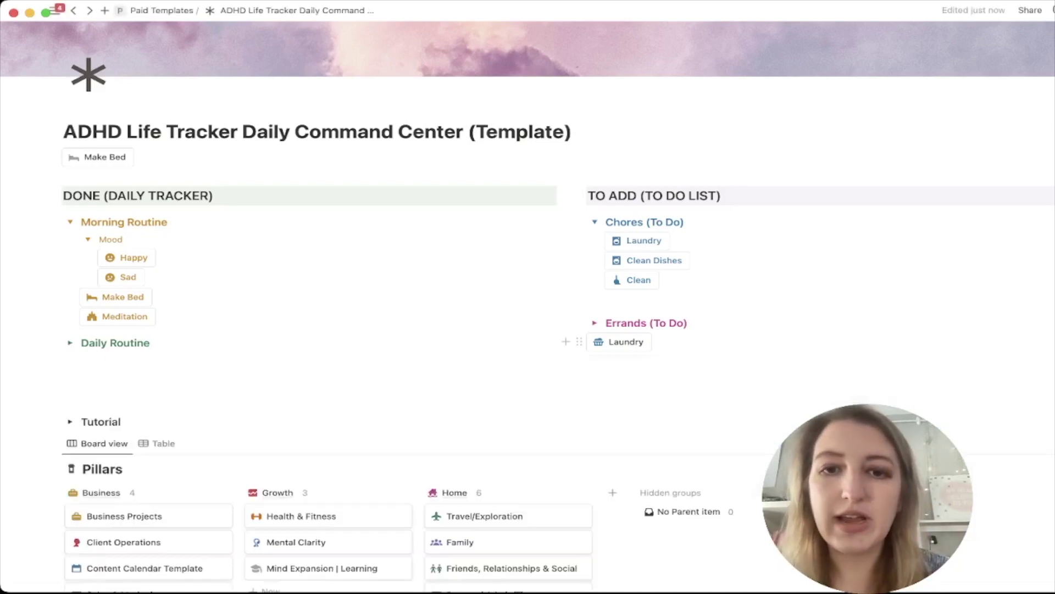
- Run the new Laundry button and the Clean button, and check the pages they add to the To-Do table
scroll(687, 352, "down", 3)
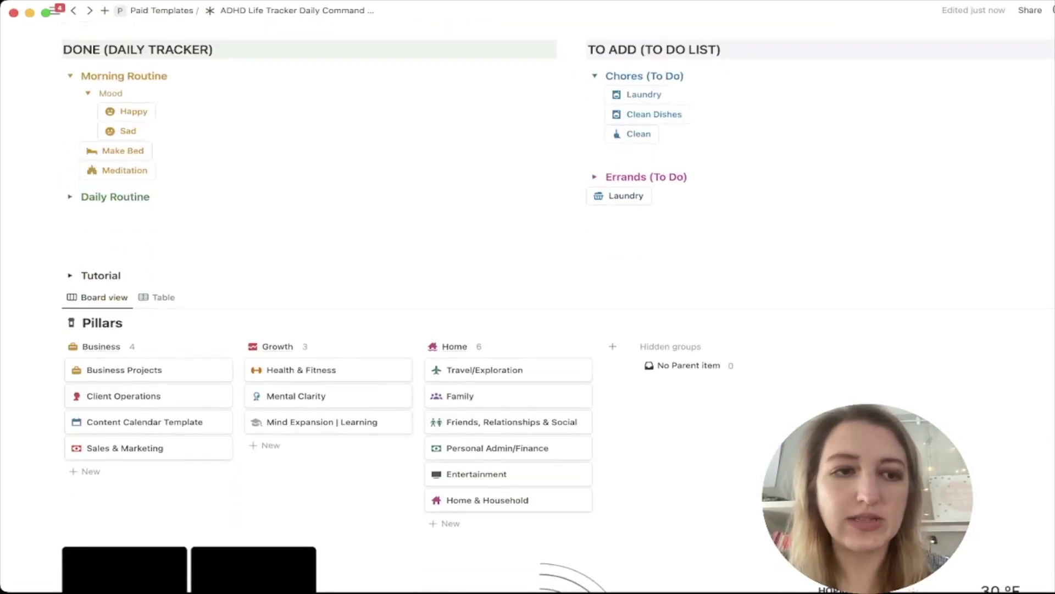
left_click(621, 196)
scroll(621, 275, "down", 10)
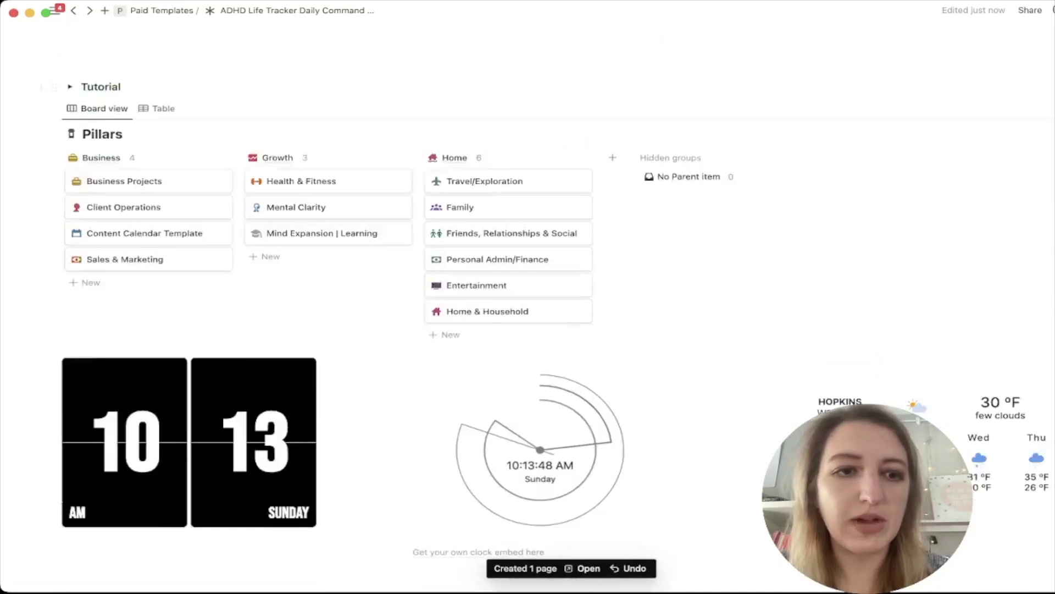
scroll(559, 298, "down", 8)
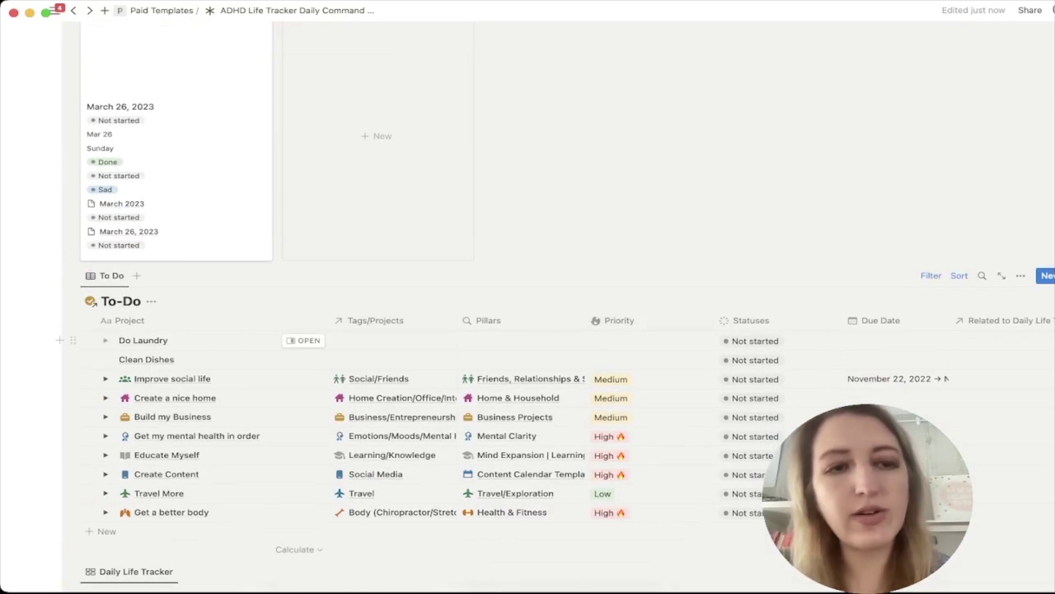
scroll(527, 308, "up", 10)
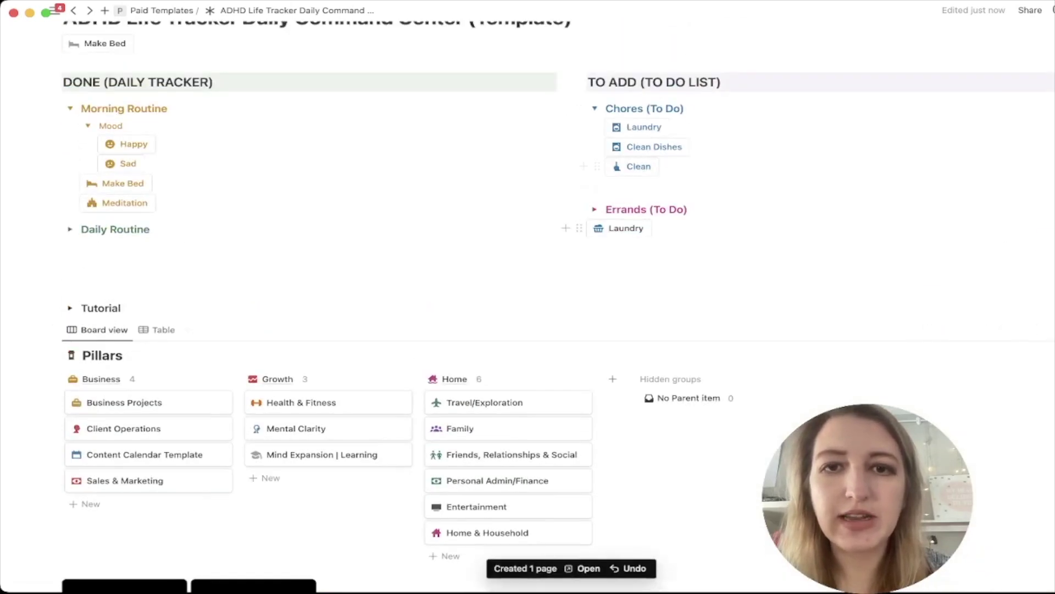
scroll(527, 308, "down", 15)
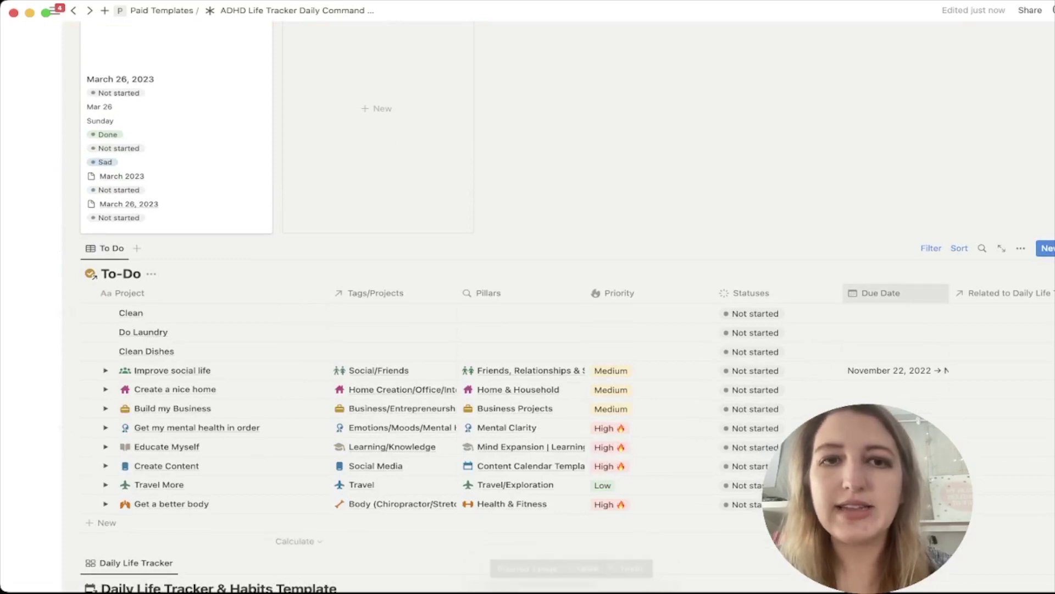
- Expand the Errands (To Do) toggle, run its Grocery Shop button, and check the new entry in the To-Do table
scroll(528, 308, "up", 12)
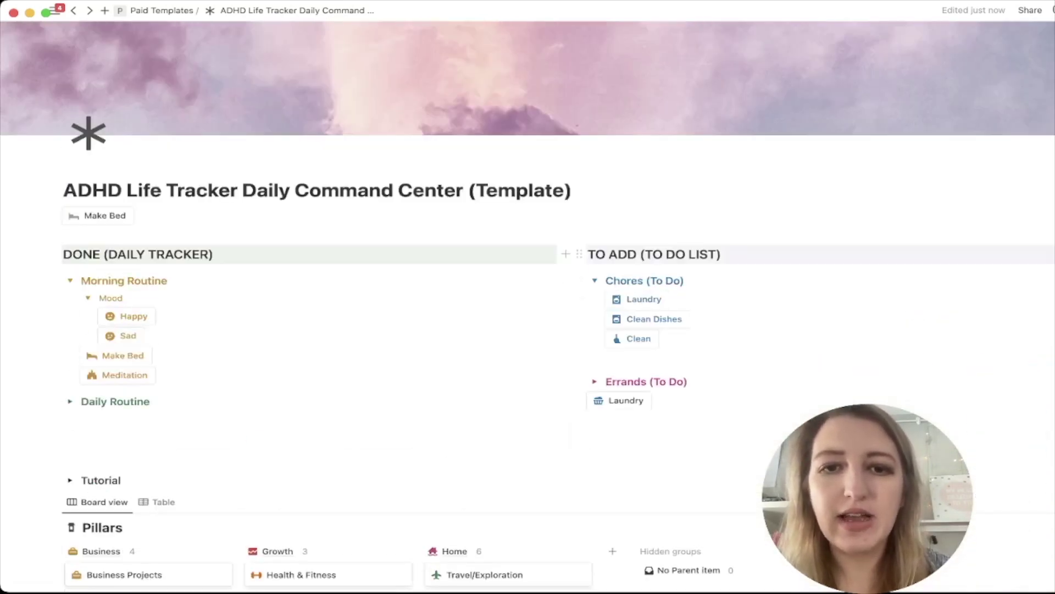
left_click(594, 381)
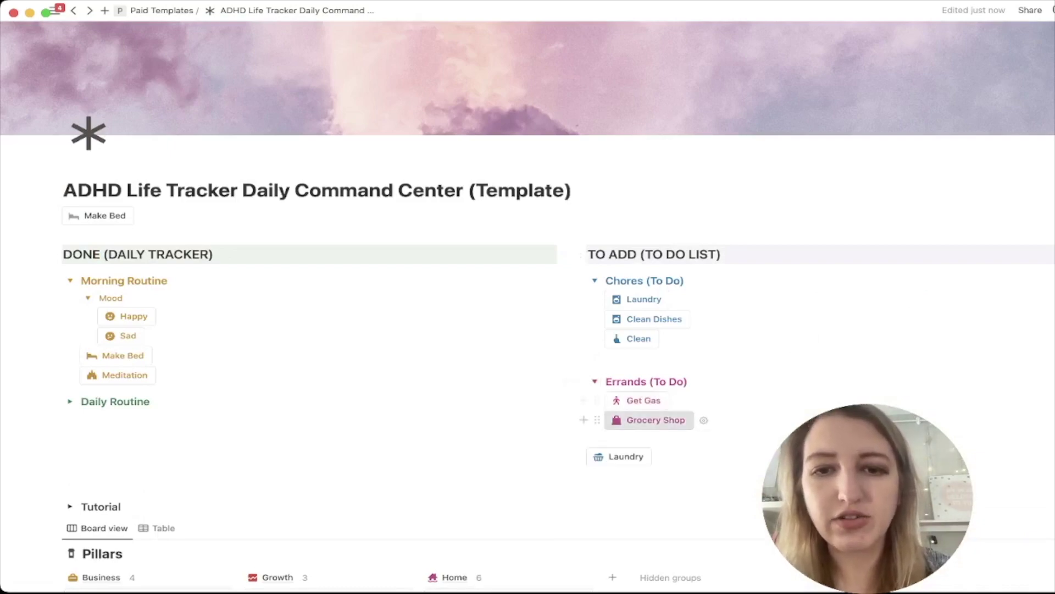
left_click(649, 420)
scroll(528, 308, "down", 4)
scroll(550, 307, "down", 15)
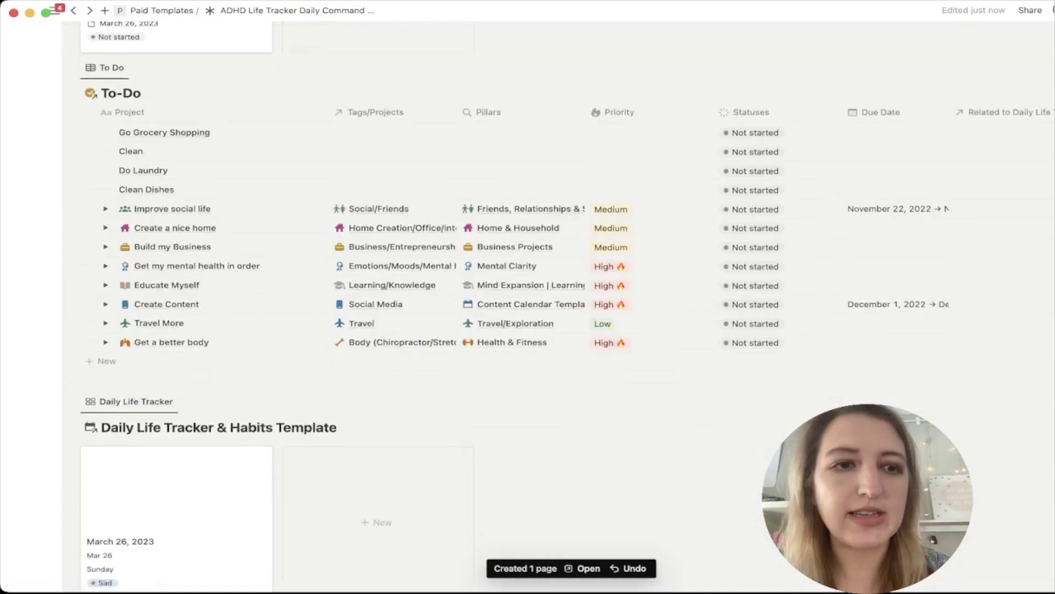
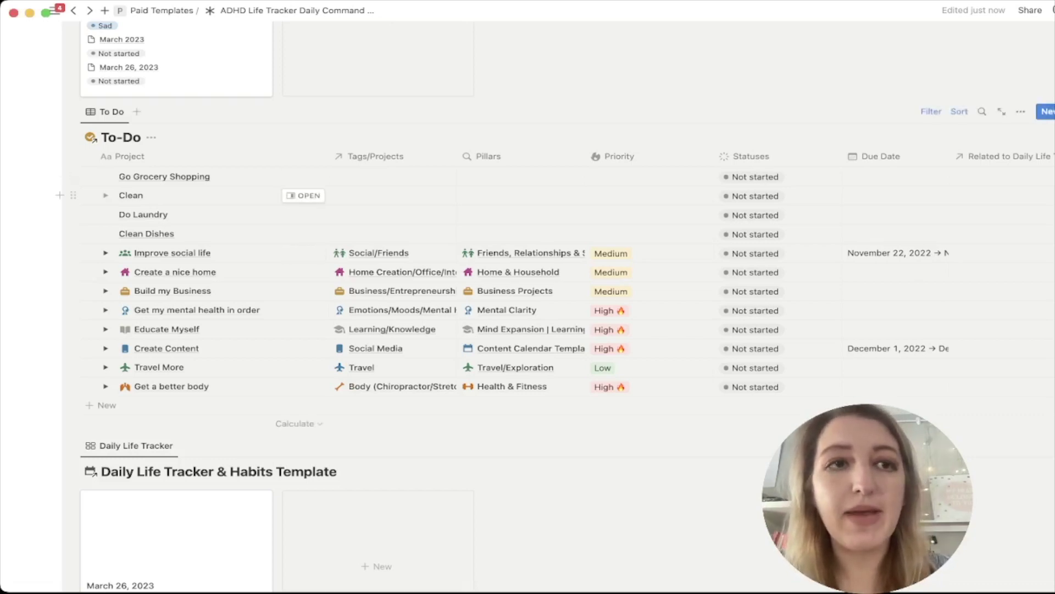
- Collapse the Daily To Do toggle
scroll(305, 190, "up", 8)
left_click(70, 164)
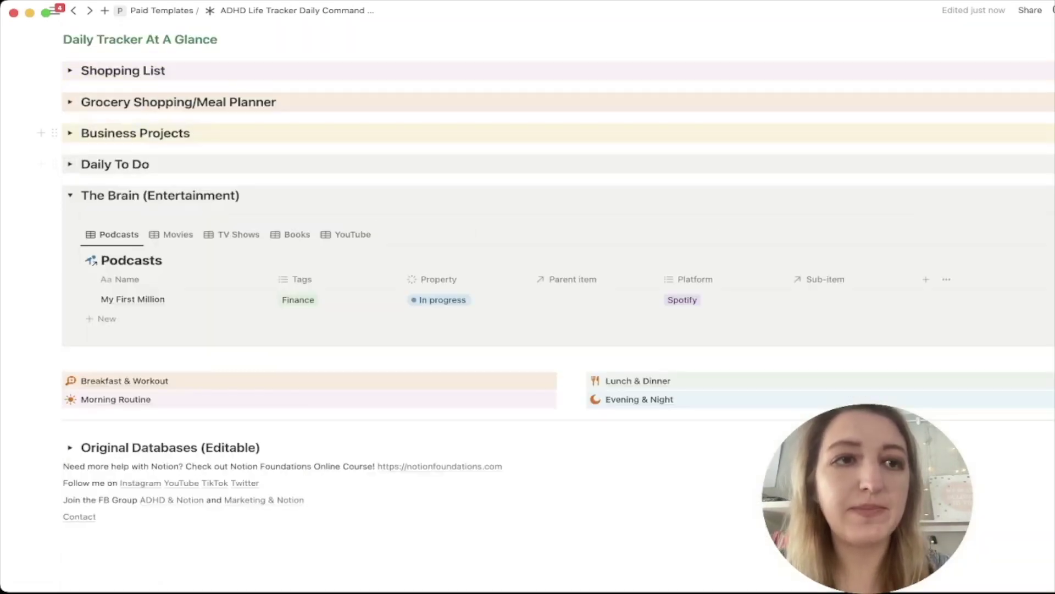
- Switch to the personal workspace and open the JR ADHD Life Tracker Daily Command Center page
mouse_move(54, 11)
left_click(77, 43)
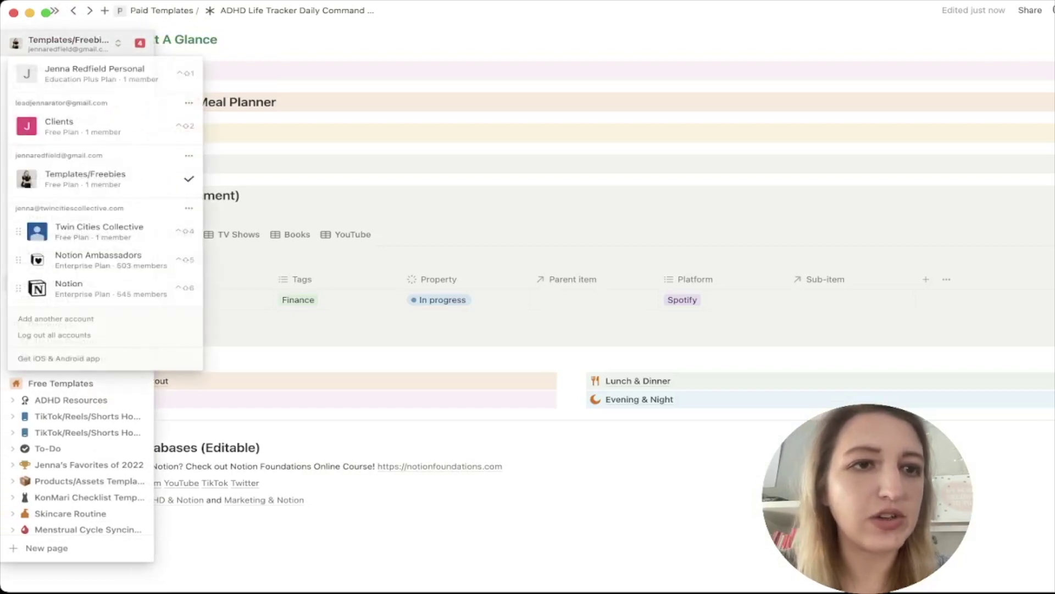
left_click(80, 74)
left_click(72, 125)
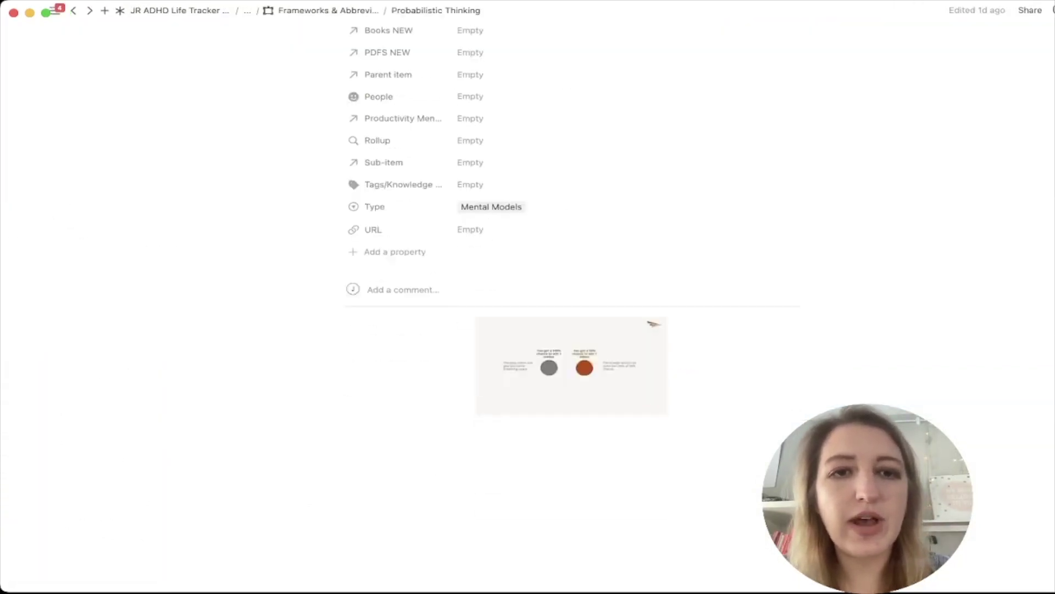
scroll(572, 231, "up", 2)
left_click(179, 10)
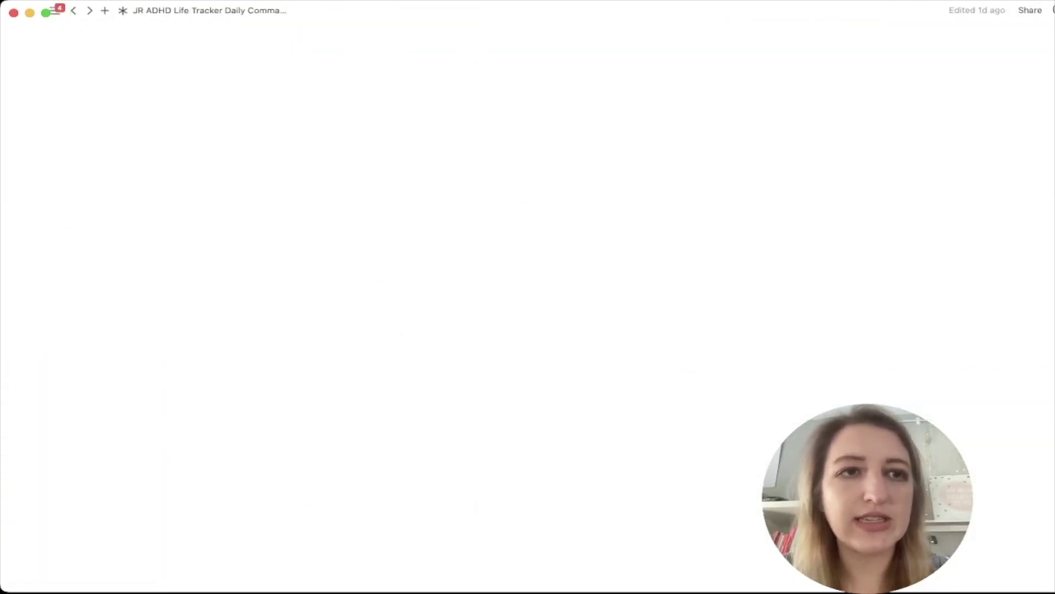
- Run the Milk button on the Add to grocery list page and check the Groceries & Supplements list on the command center
scroll(240, 278, "down", 20)
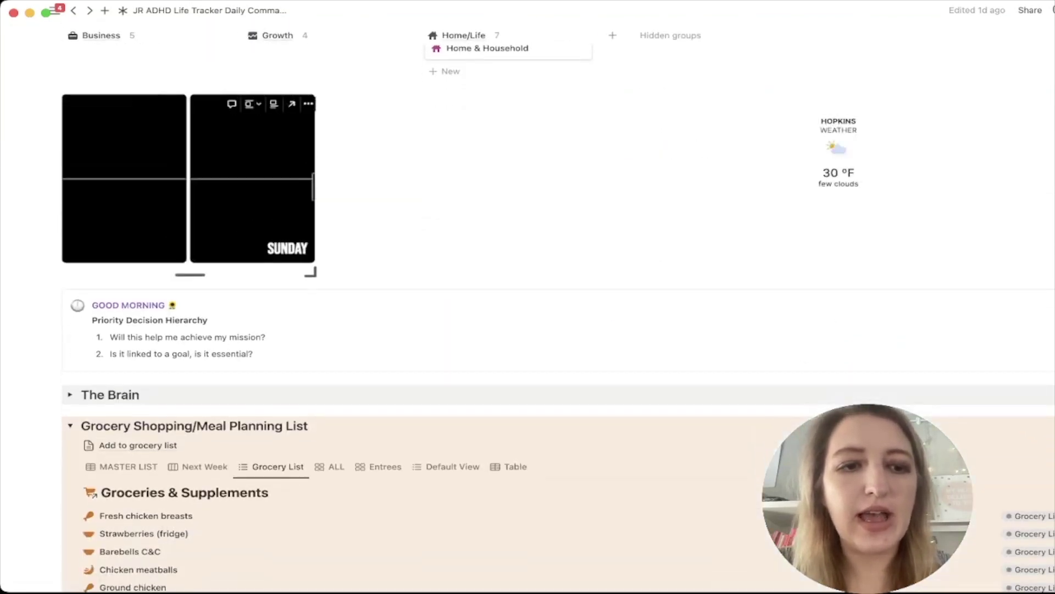
scroll(240, 278, "up", 6)
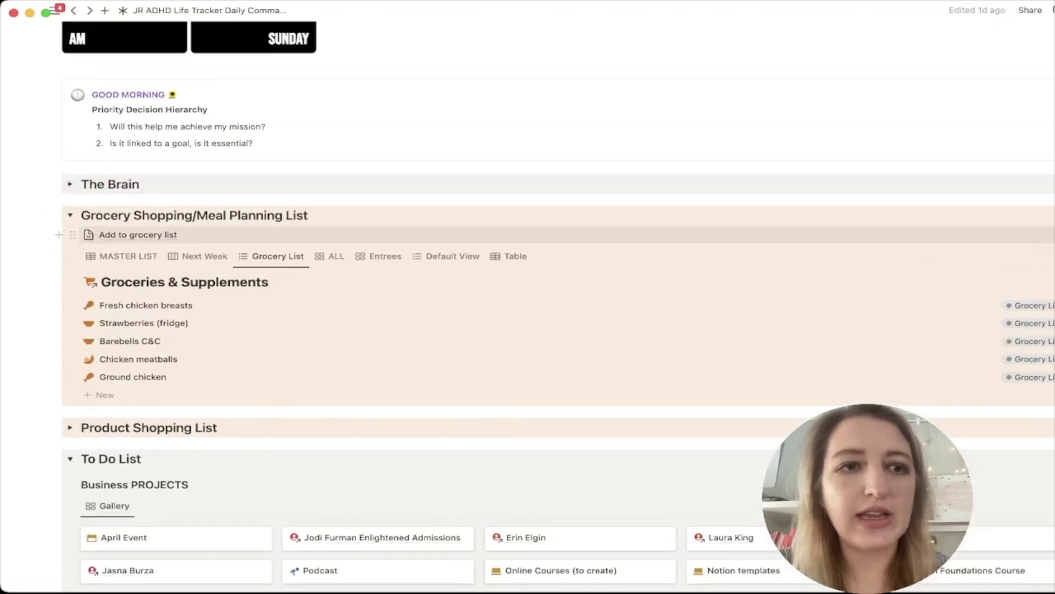
left_click(132, 236)
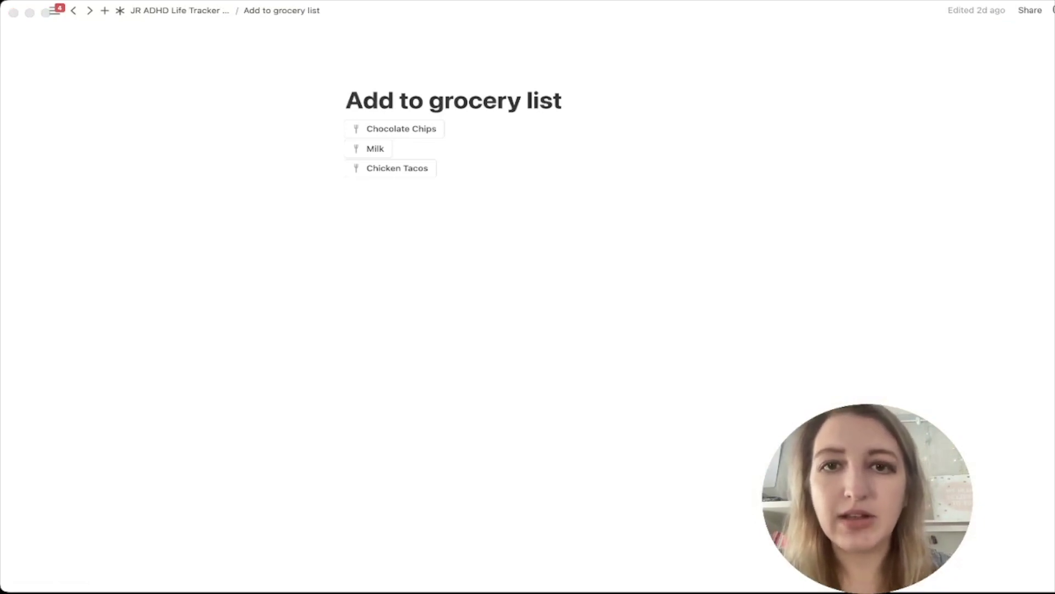
left_click(367, 148)
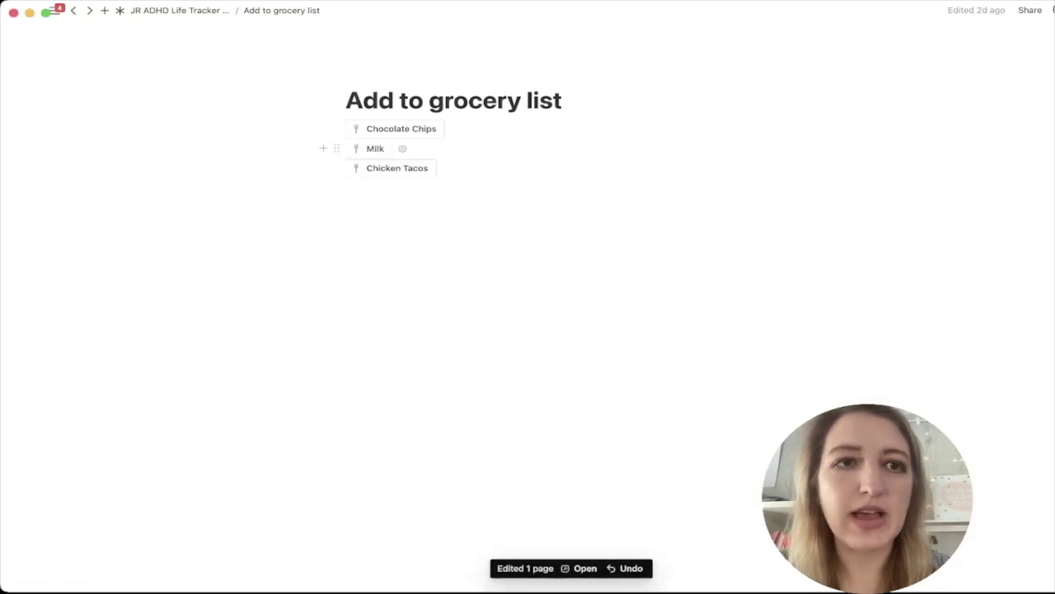
left_click(179, 10)
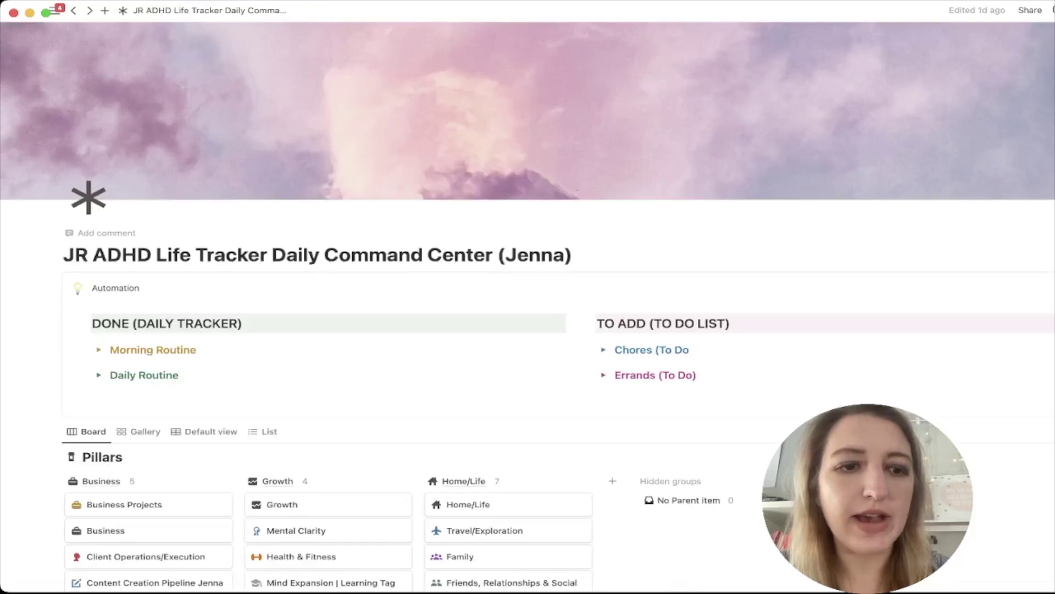
scroll(528, 308, "down", 15)
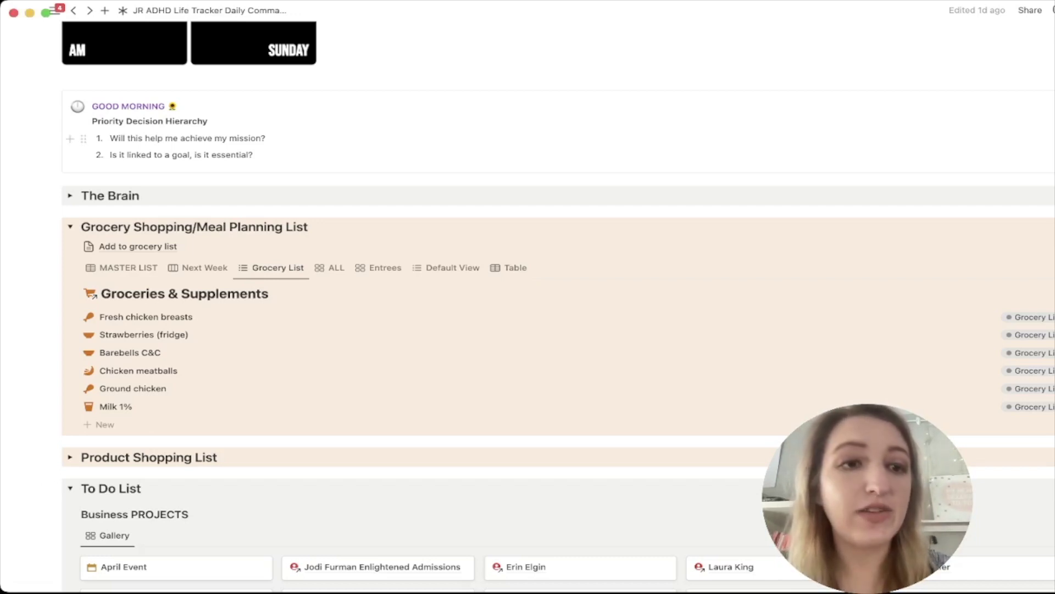
- View the Milk button's setup on the Add to grocery list page and return to the command center
left_click(137, 247)
left_click(403, 149)
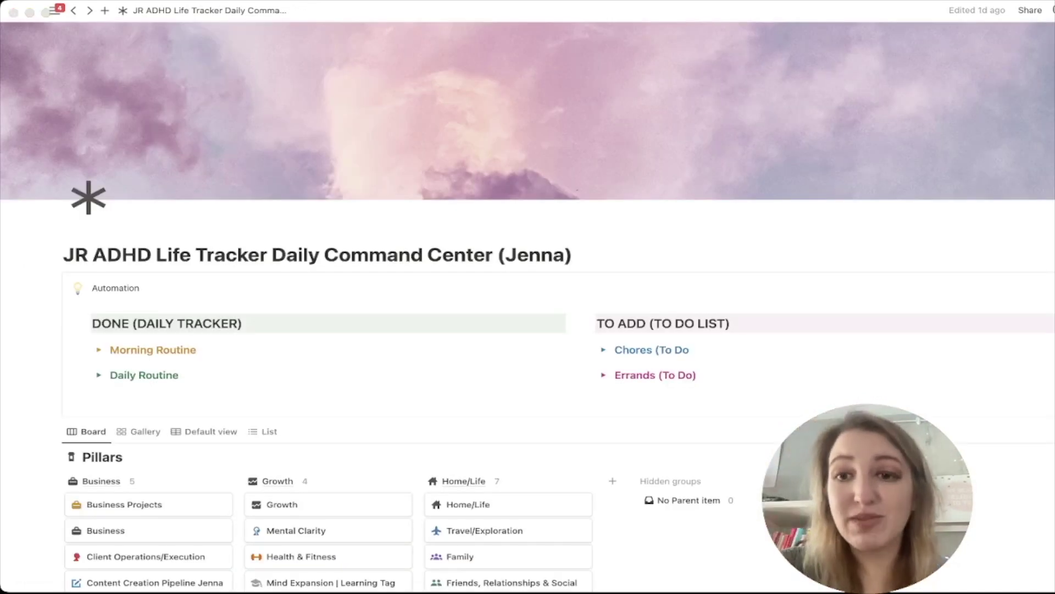
- Expand the Daily Routine toggle to view its buttons, and collapse it again
scroll(527, 308, "down", 5)
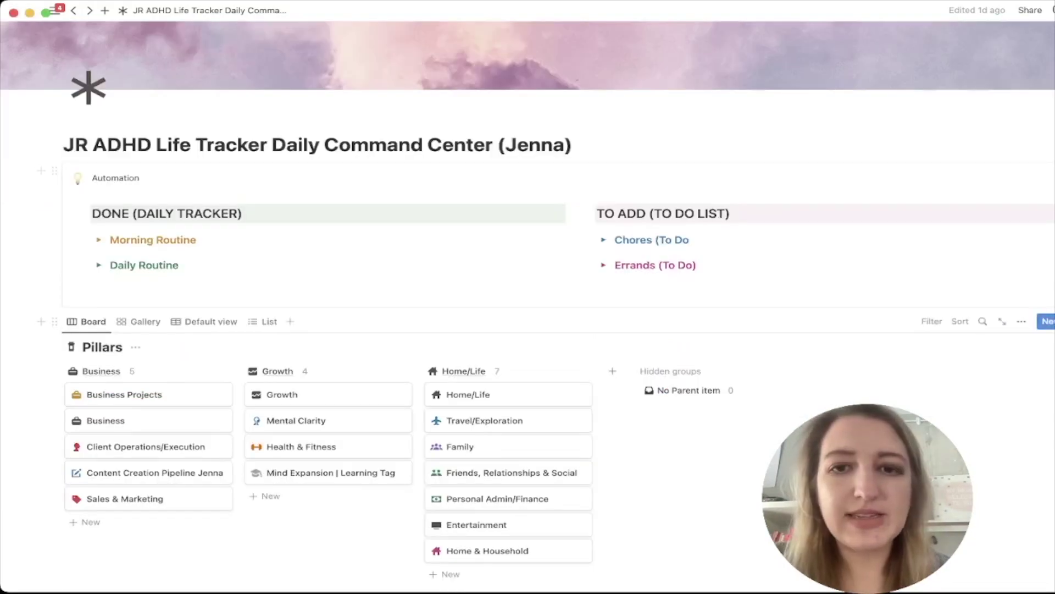
scroll(528, 308, "up", 3)
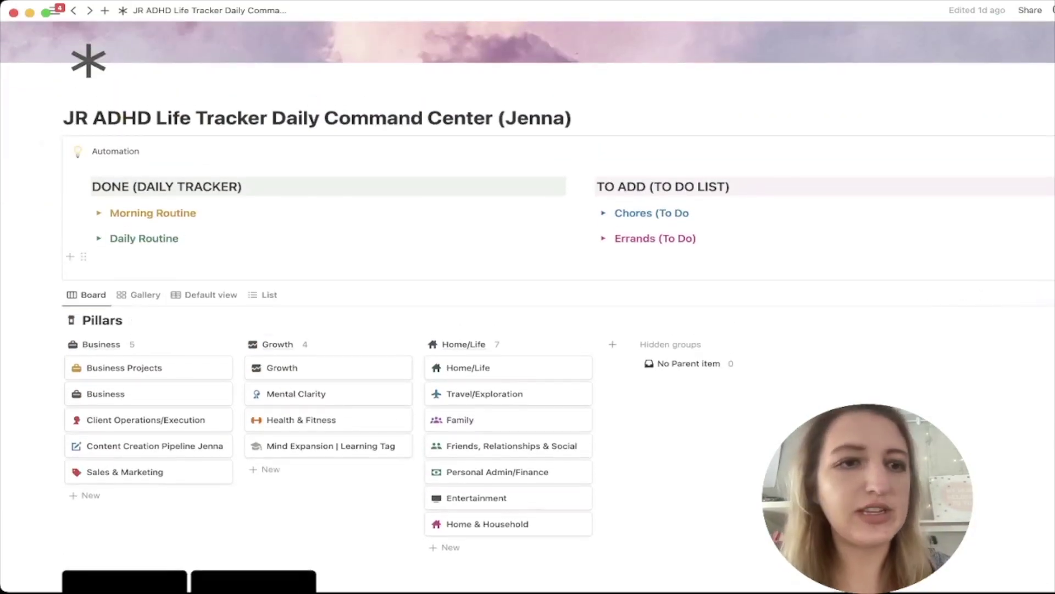
left_click(99, 238)
left_click(99, 238)
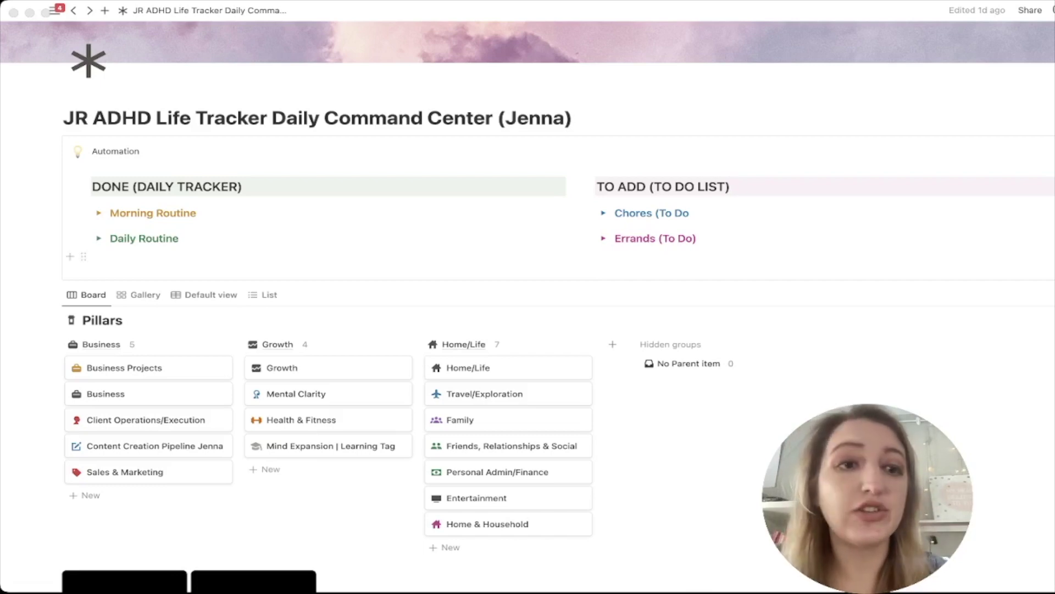
left_click(99, 238)
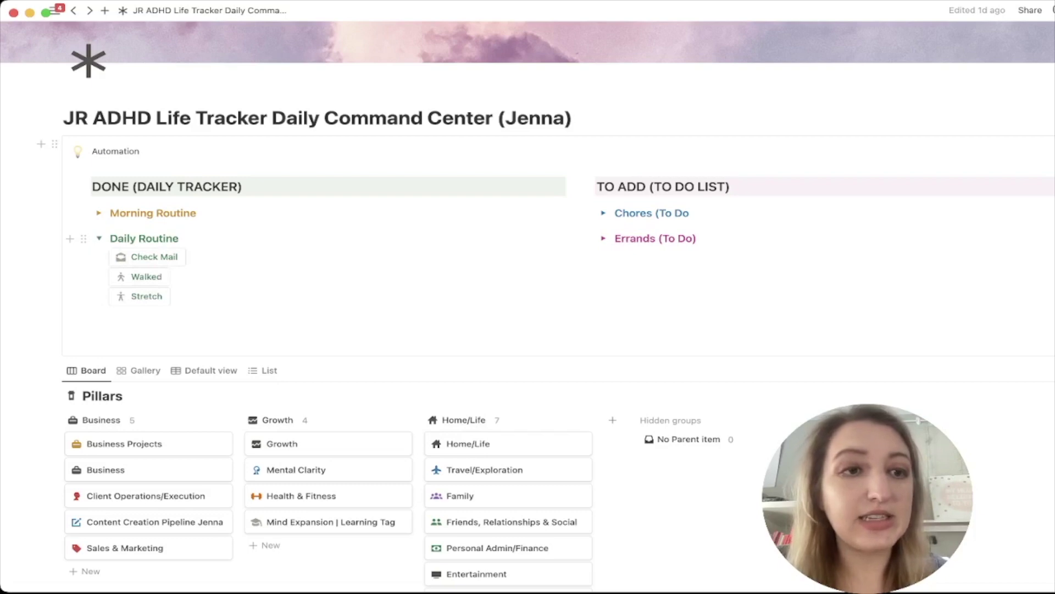
left_click(98, 238)
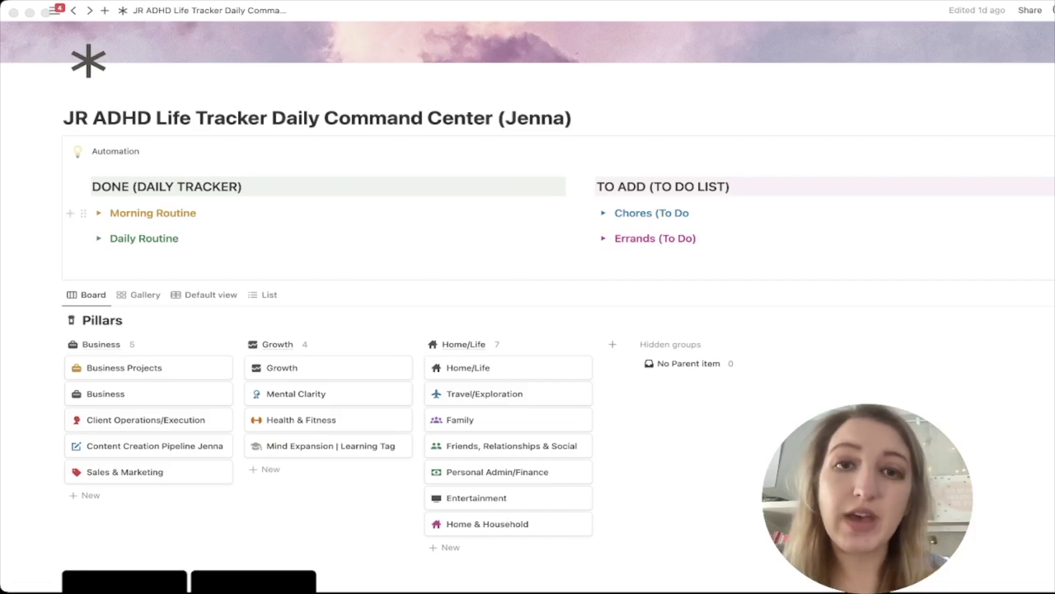
- Insert a new button beneath the page title with an Insert blocks action that places content below the button
left_click(573, 117)
key("Return")
type("/")
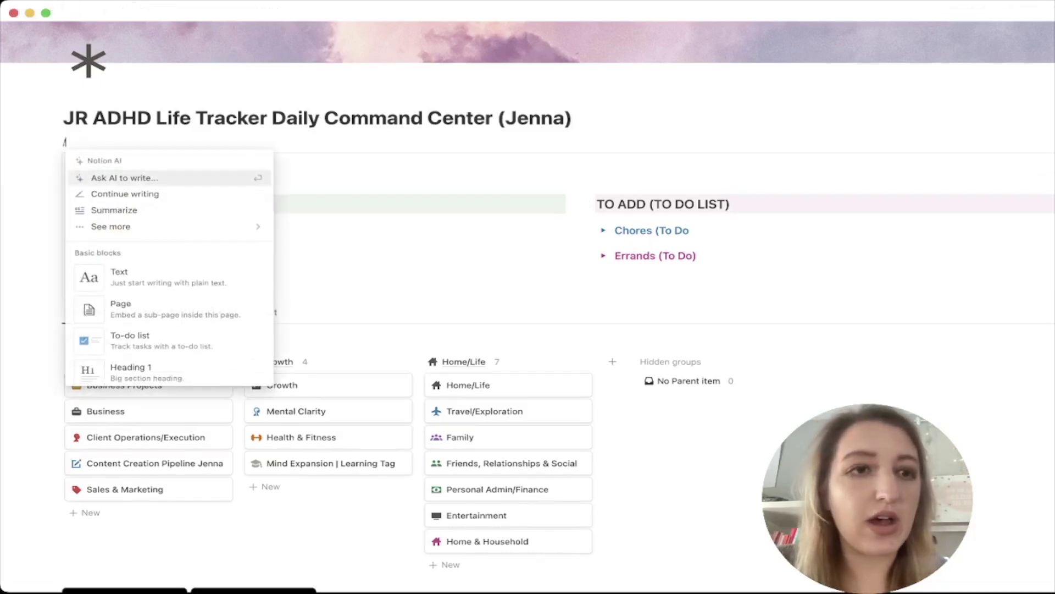
type("butt")
key("Return")
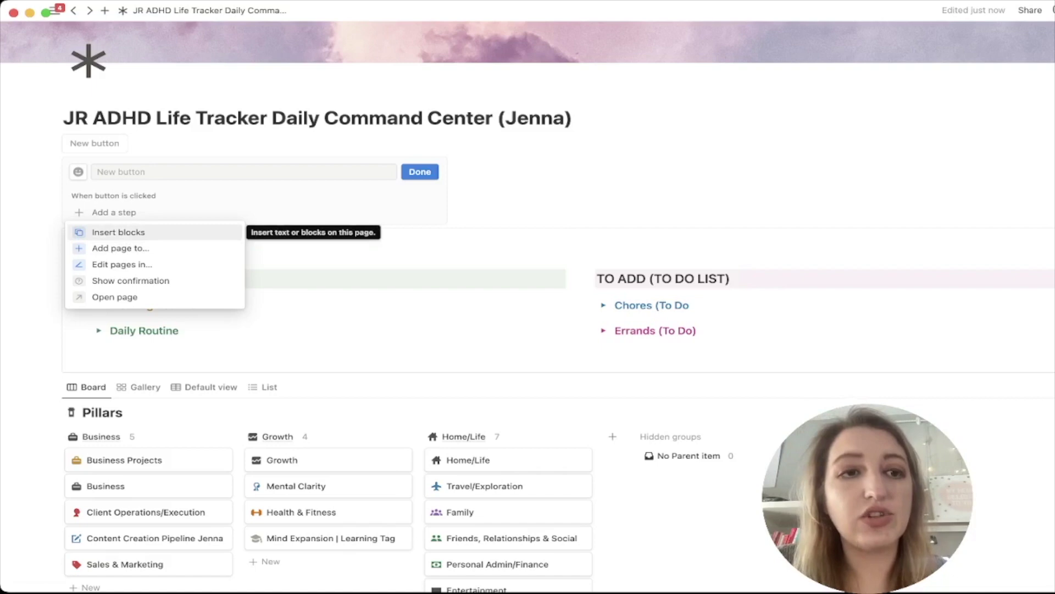
key("Return")
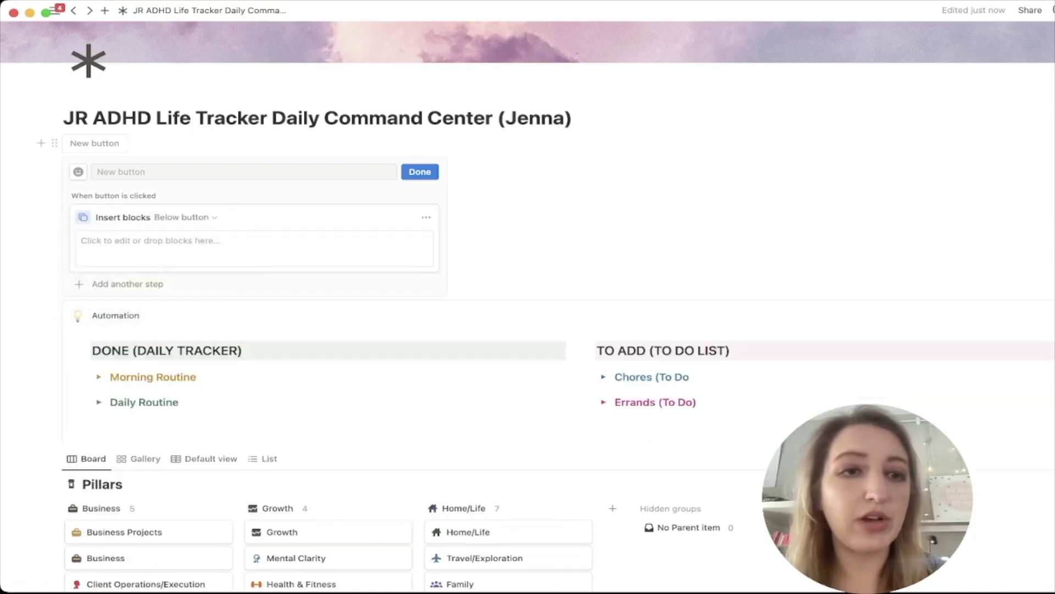
left_click(82, 241)
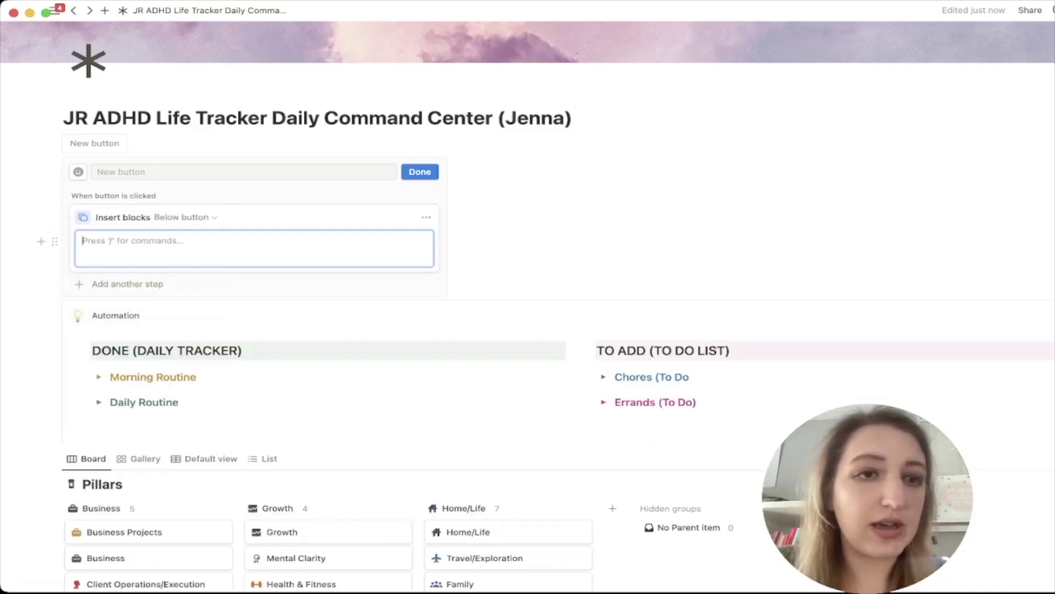
left_click(185, 217)
left_click(185, 217)
- Add a to-do item reading "Check mail" to the blocks the button inserts
left_click(124, 249)
type("/")
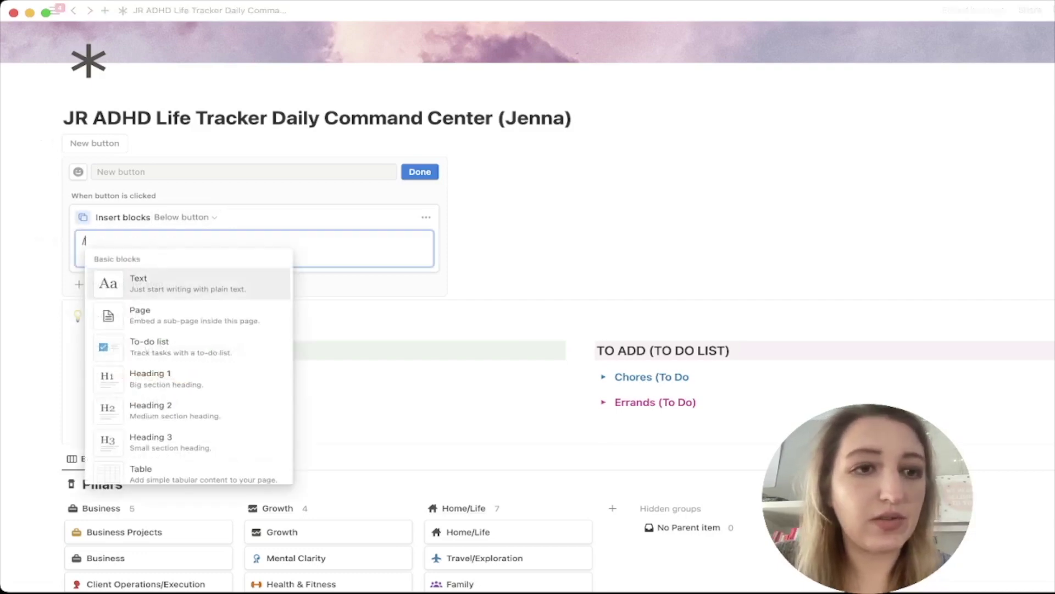
key("Down")
key("Down")
key("Return")
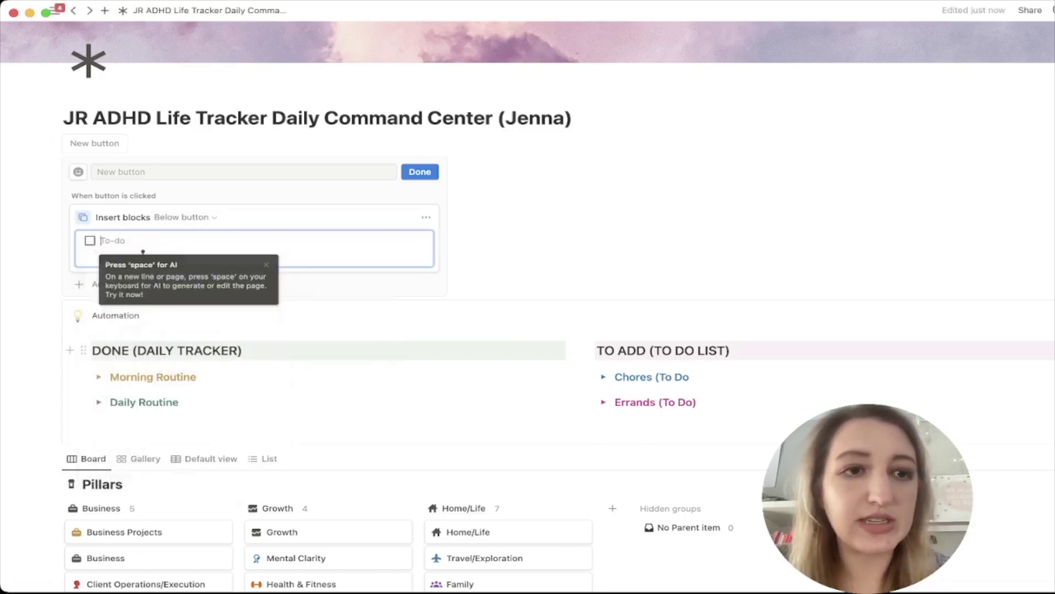
type("Chroes")
key("BackSpace")
key("BackSpace")
key("BackSpace")
key("BackSpace")
key("BackSpace")
type("heck")
key("Return")
key("BackSpace")
type("mail")
key("Return")
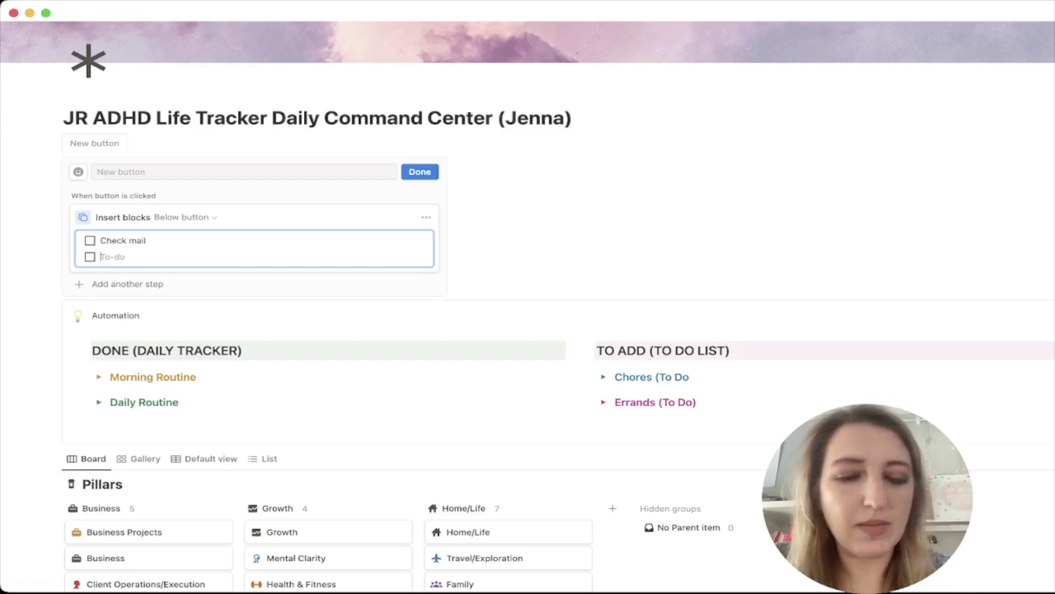
- Enter "update list" as the second to-do item in the button's inserted blocks
type("update lsit")
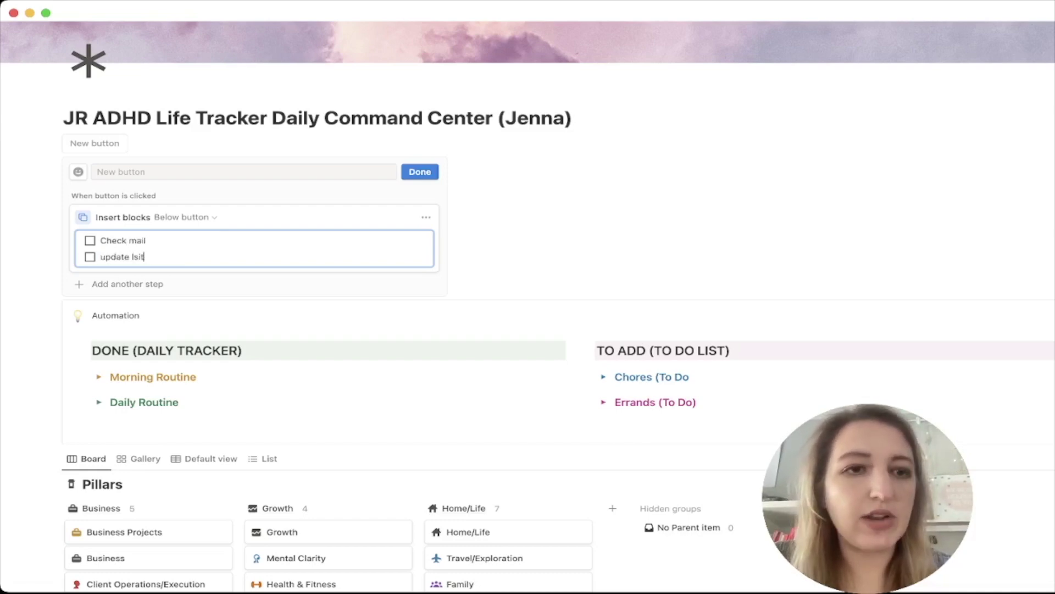
key("BackSpace")
key("BackSpace")
key("BackSpace")
type("ist")
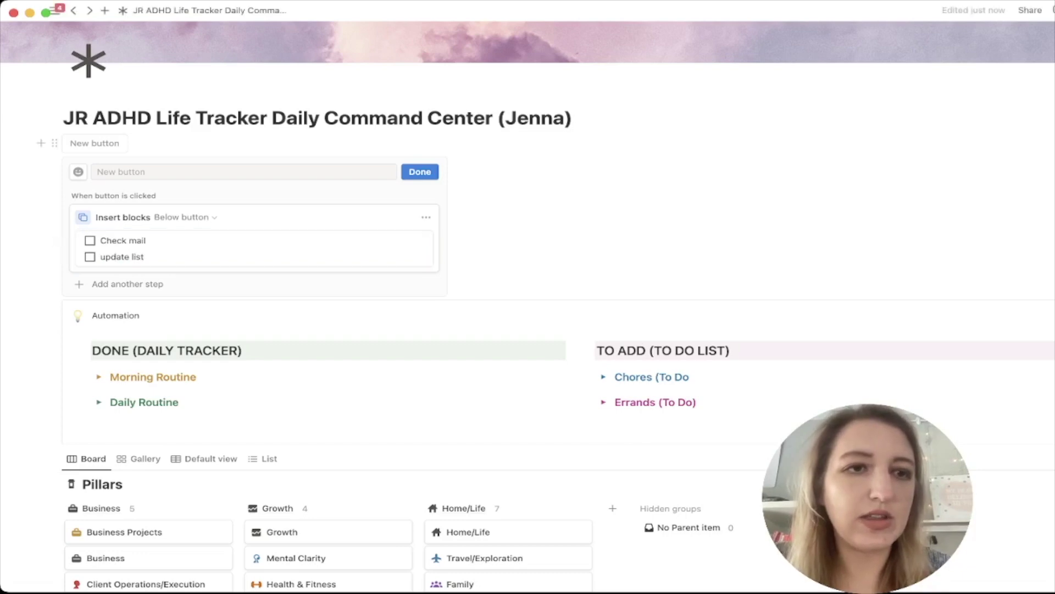
- Name the button "Checklist for traveling", finish its setup and run it
left_click(244, 171)
type("Checkl")
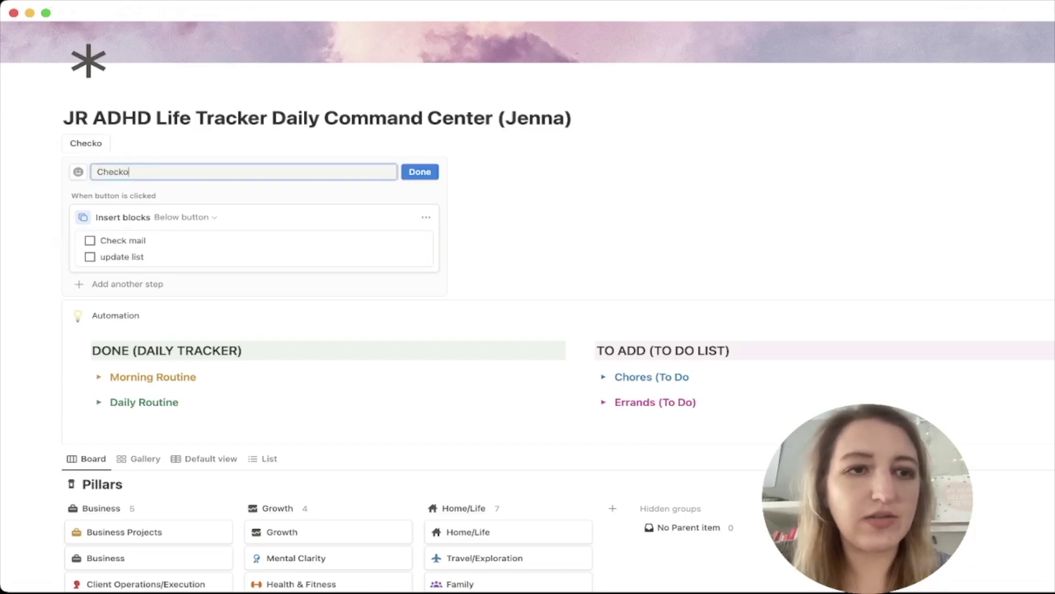
type("ist for traveling")
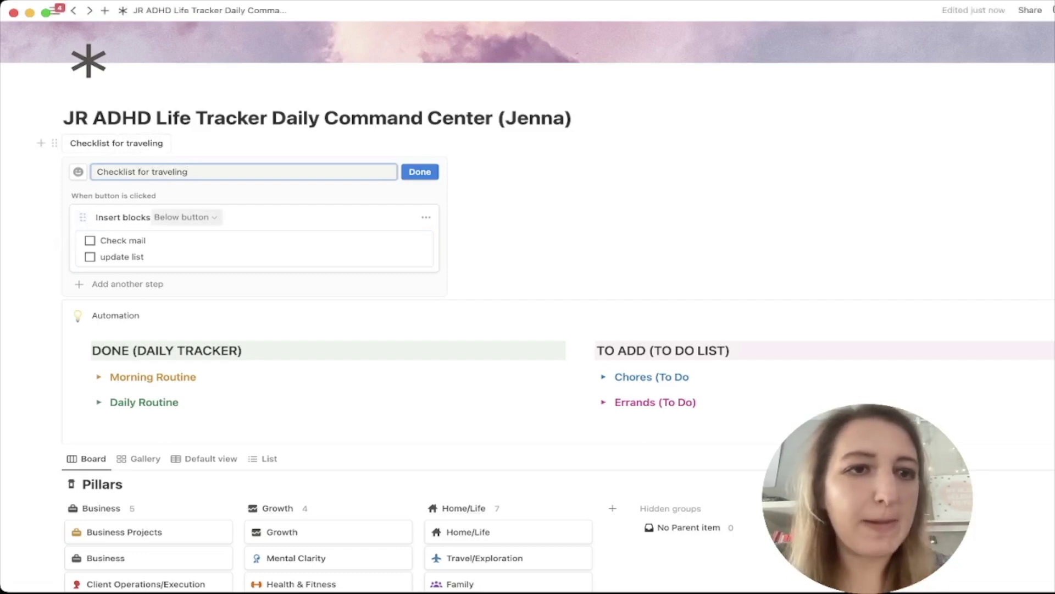
left_click(420, 172)
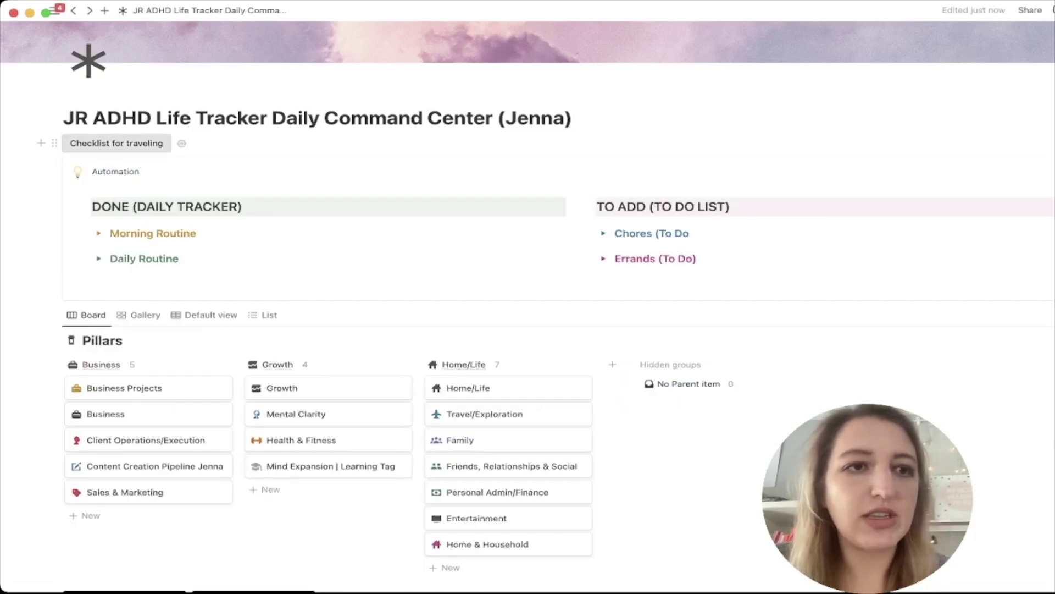
left_click(116, 143)
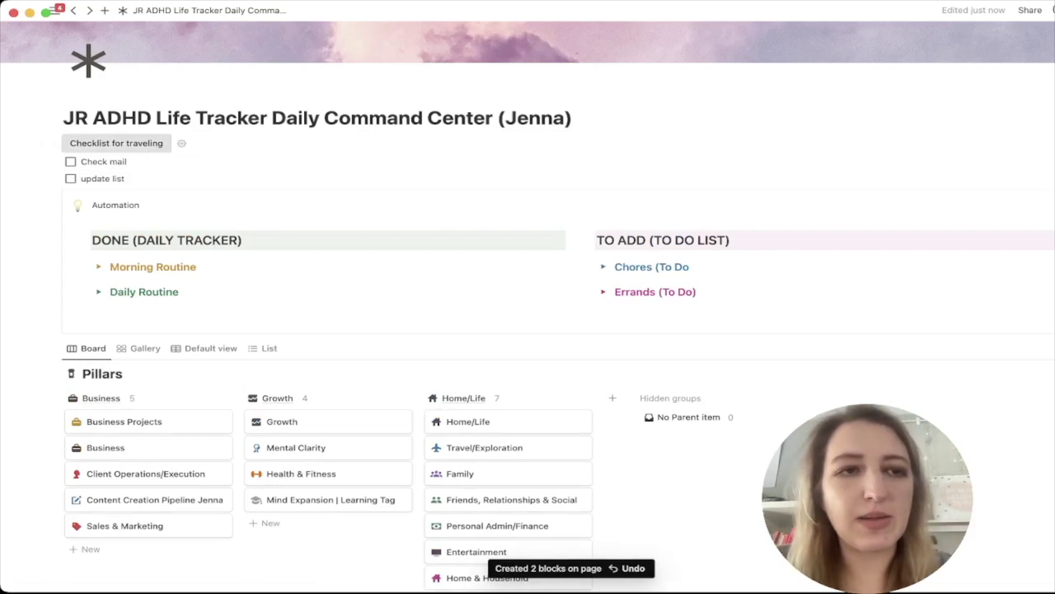
- Duplicate the Checklist for traveling button and delete the extra copy
left_click(54, 143)
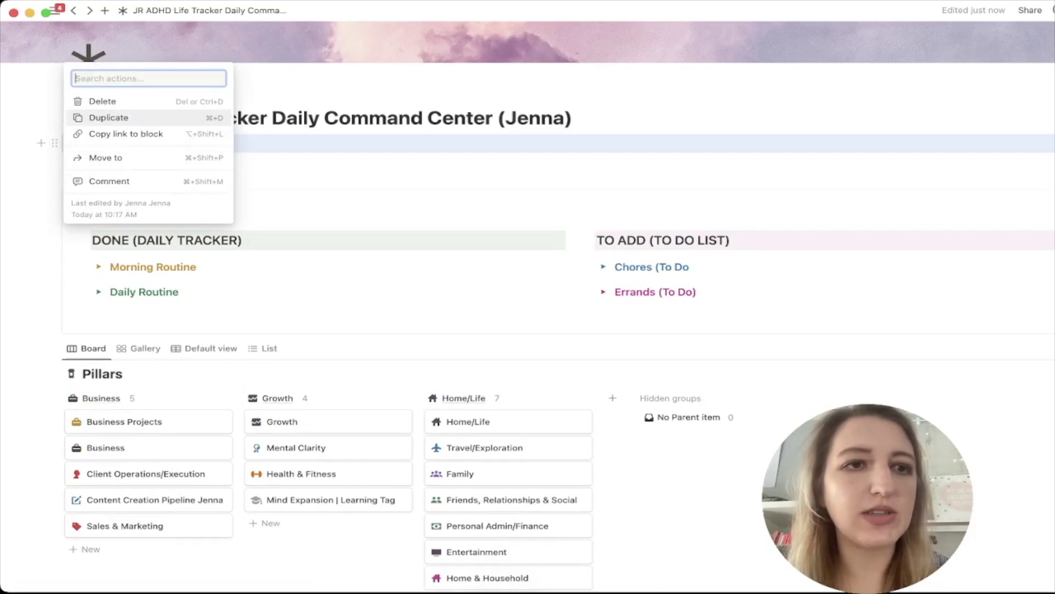
left_click(108, 118)
left_click(54, 143)
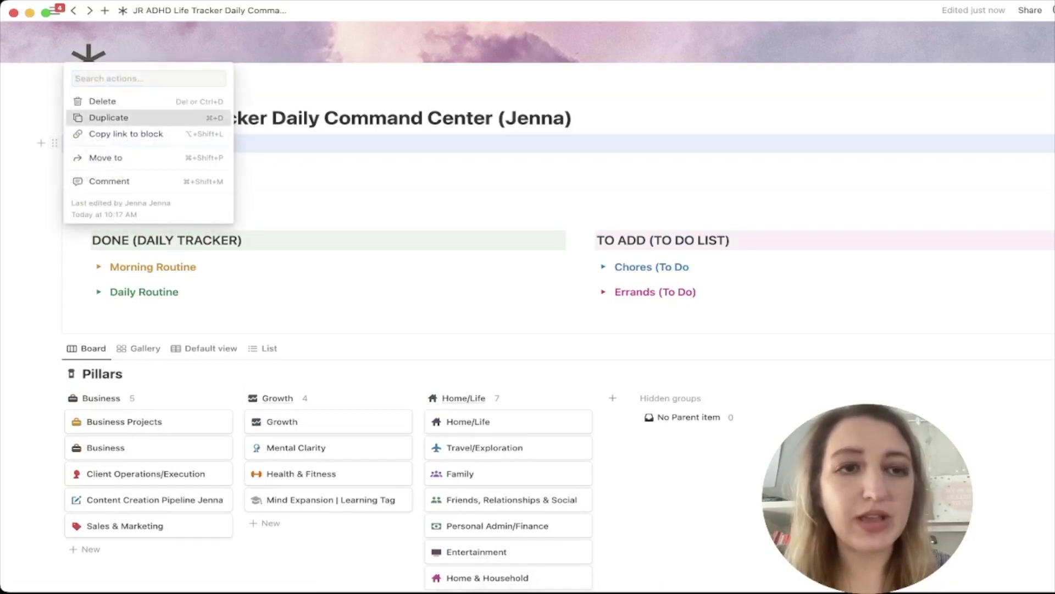
left_click(108, 118)
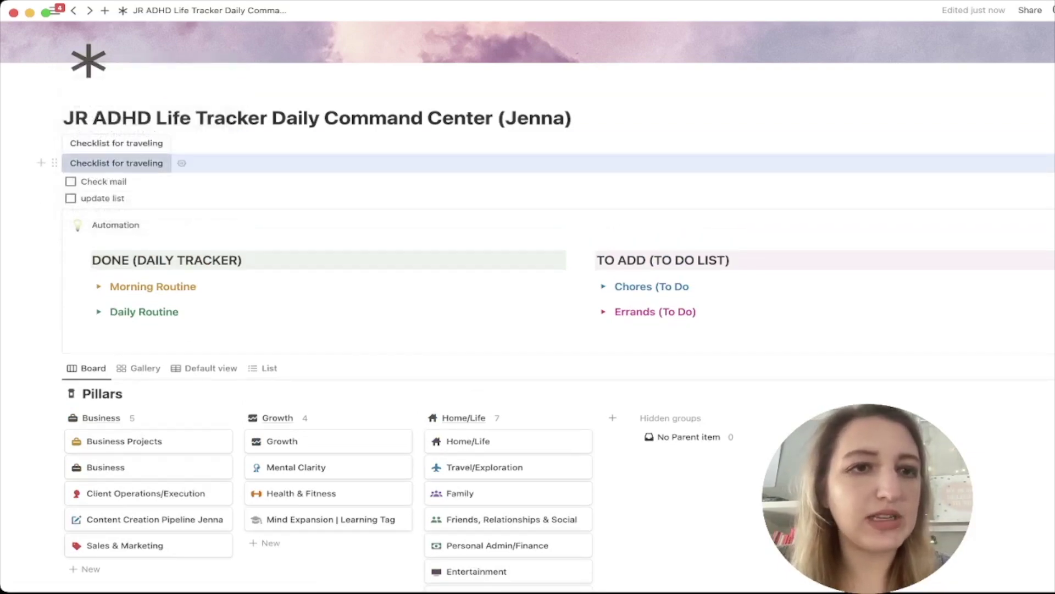
key("super+slash")
key("Return")
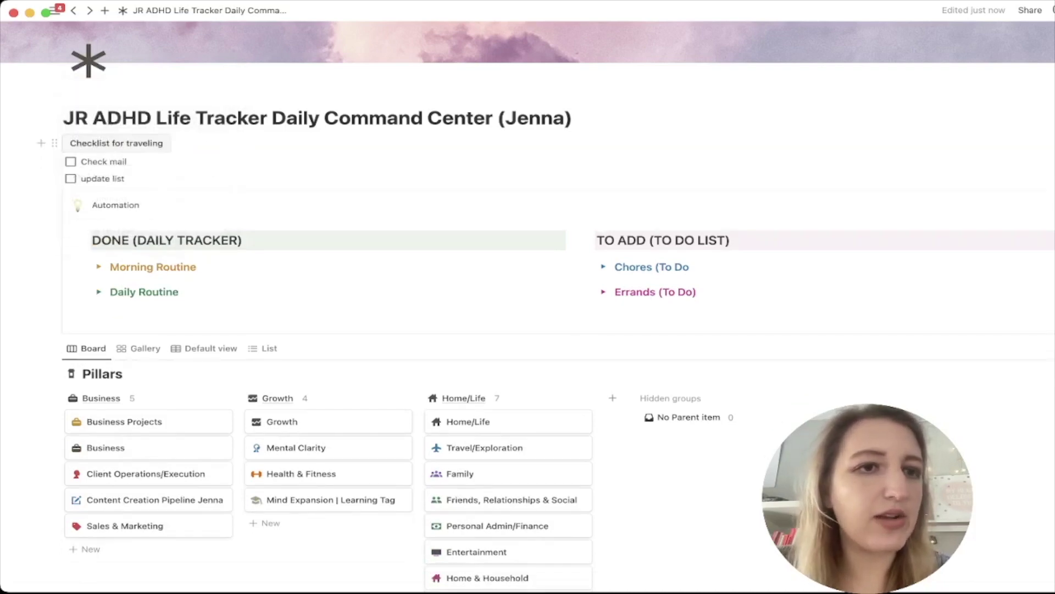
- Delete the Checklist for traveling button and the Check mail and update list to-do items beneath it
key("super+slash")
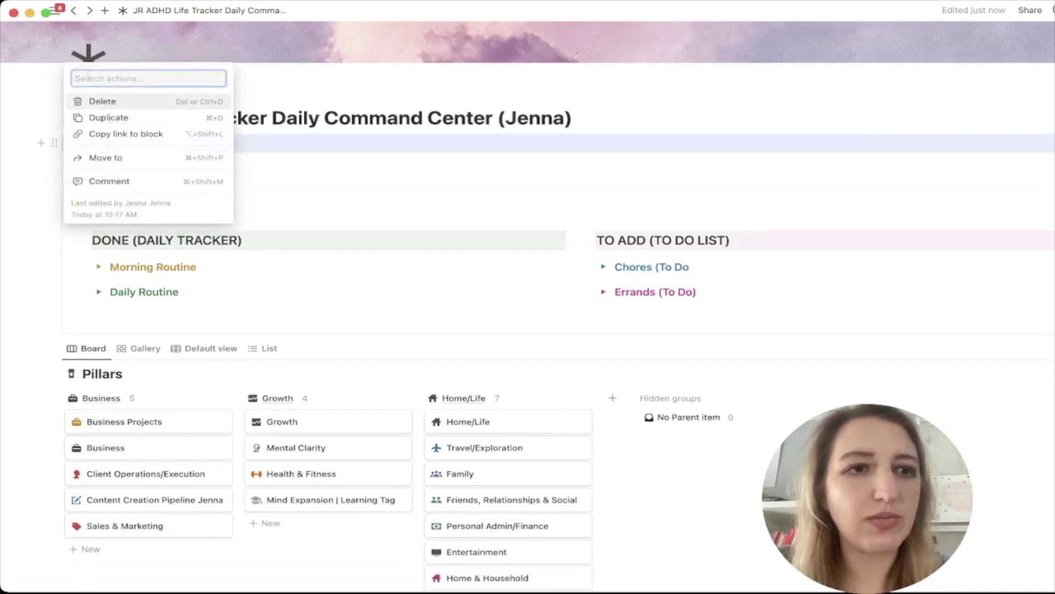
key("Return")
key("super+slash")
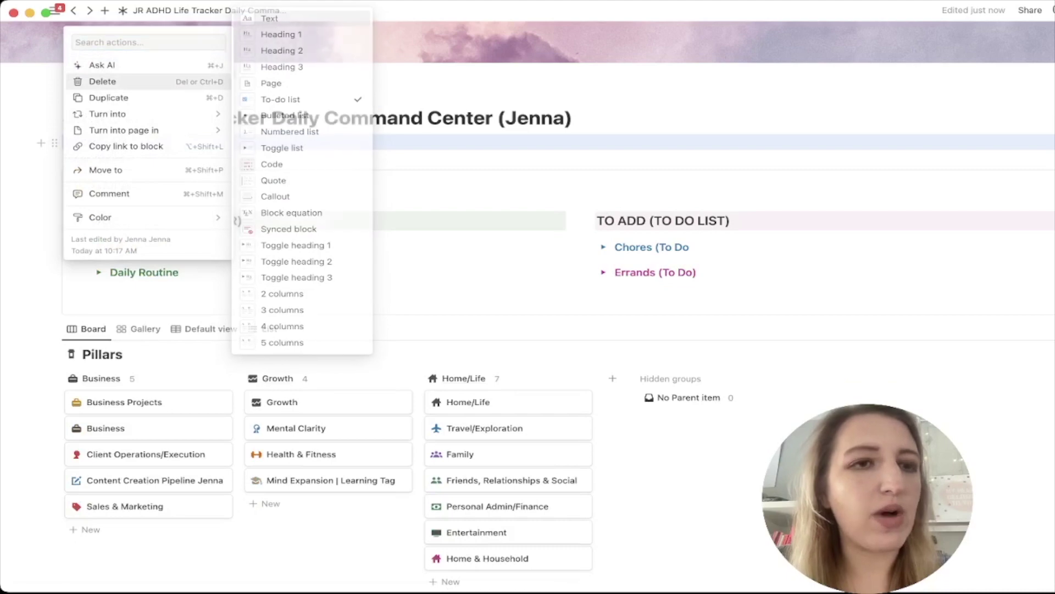
left_click(102, 81)
left_click(54, 143)
key("Up")
key("Up")
key("Up")
key("Up")
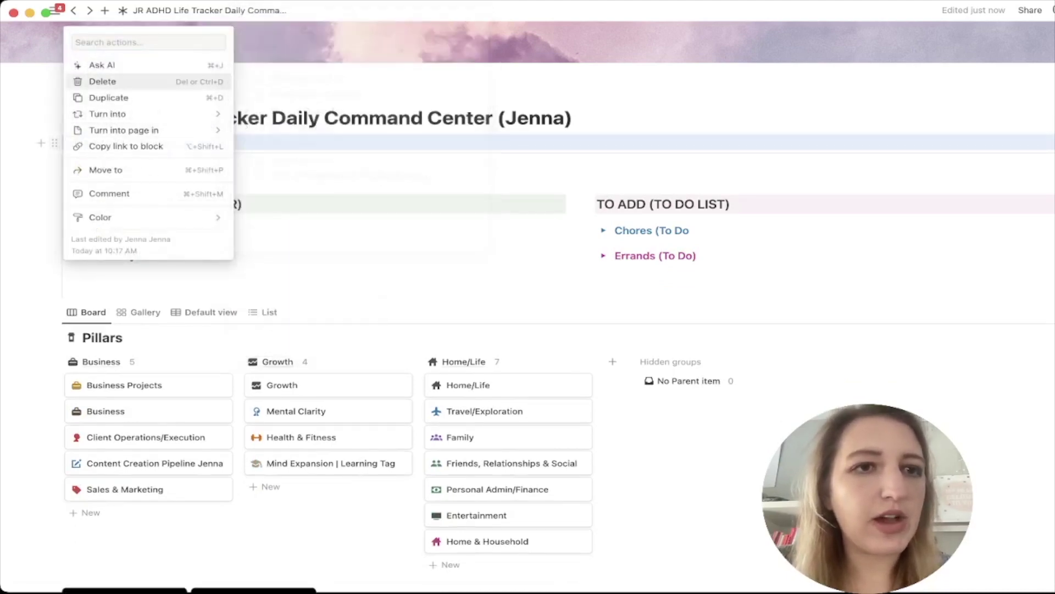
key("Return")
- Insert a new button with a Show confirmation action beneath the page title, view its options and delete it
left_click(572, 118)
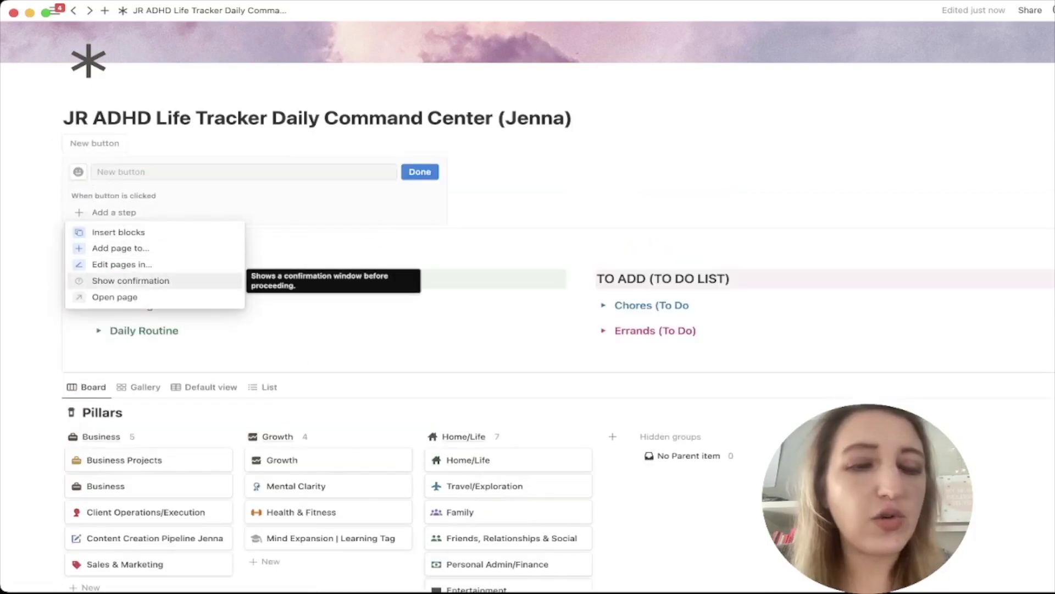
key("Return")
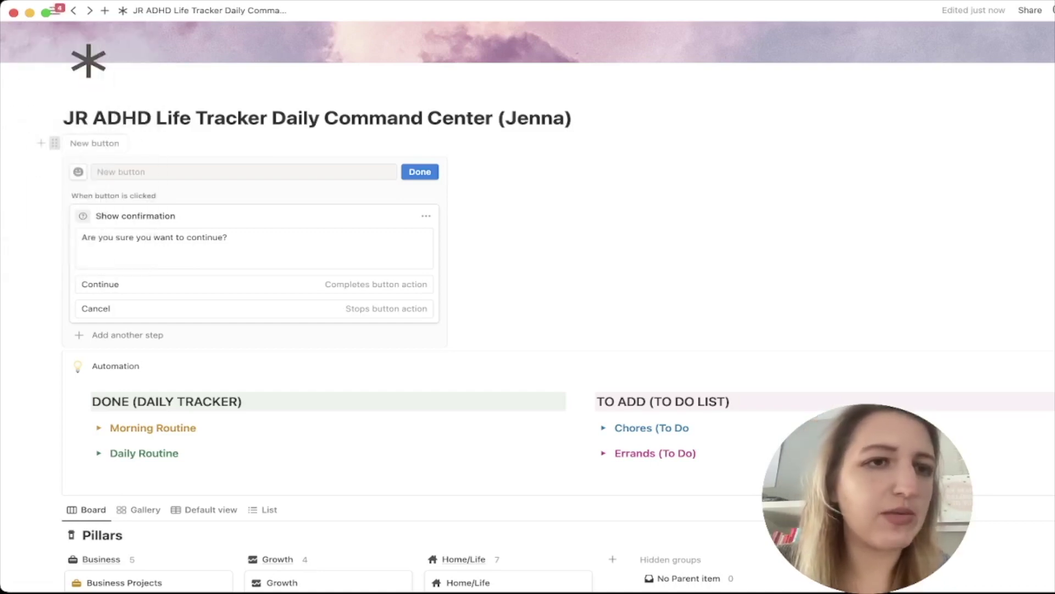
left_click(55, 143)
key("Delete")
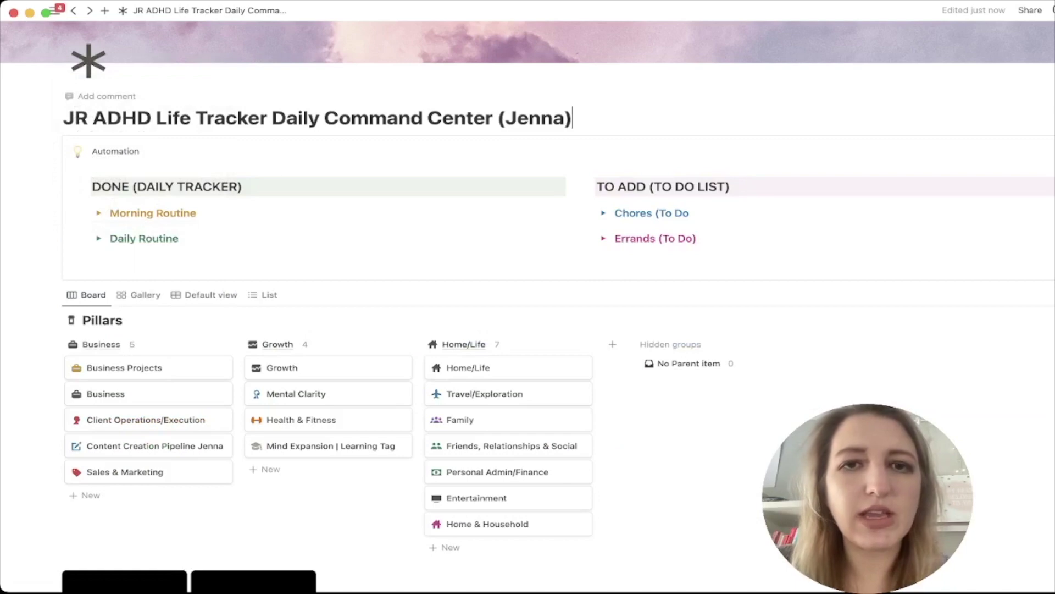
- Insert a new button beneath the page title with an Open page action targeting the Content Creation Pipeline page
type("/")
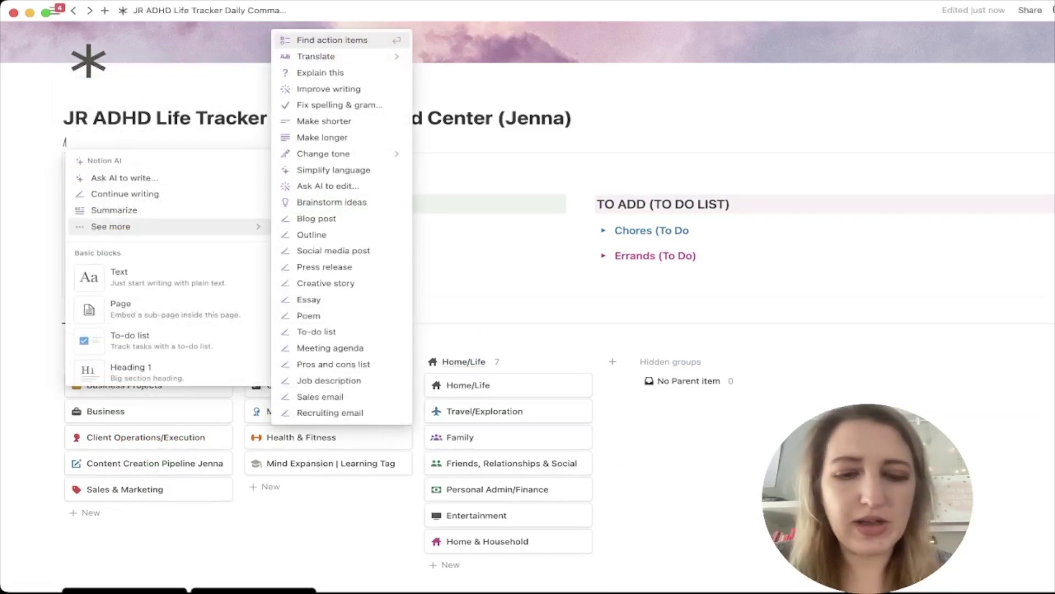
type("button")
key("Return")
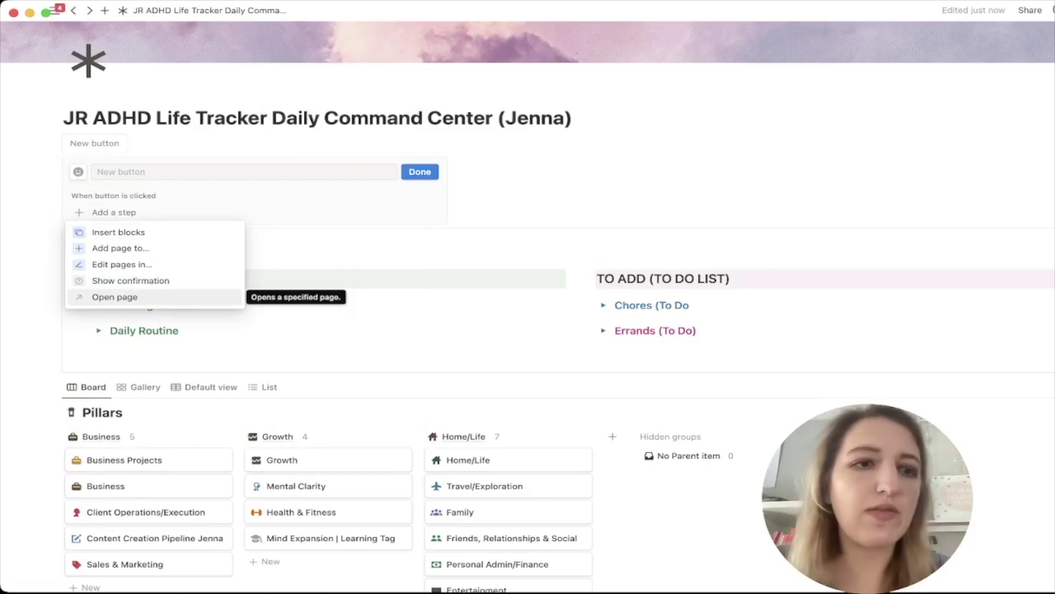
left_click(114, 296)
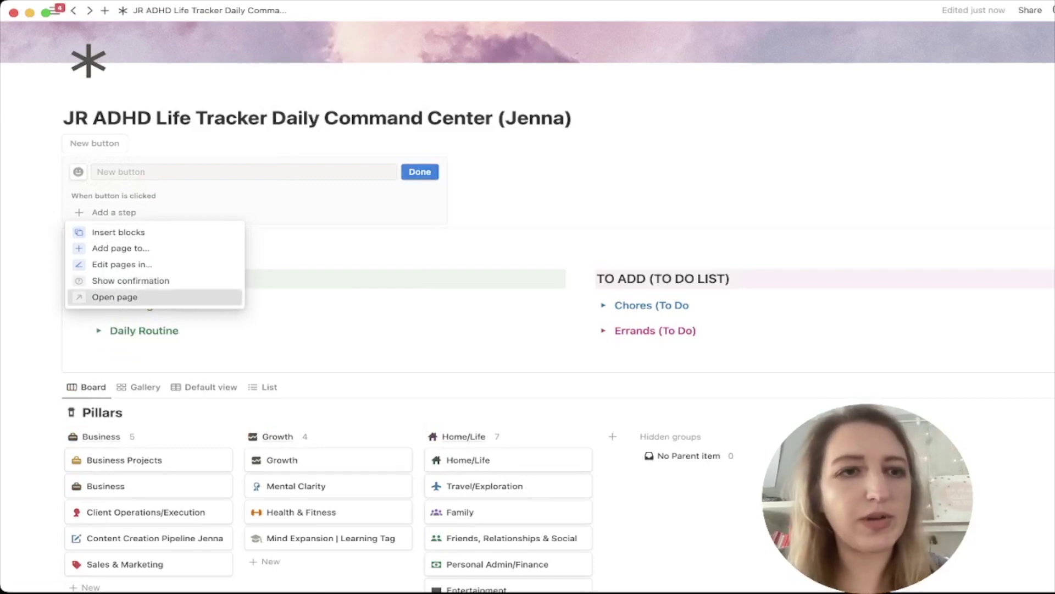
left_click(151, 217)
key("Down")
key("Down")
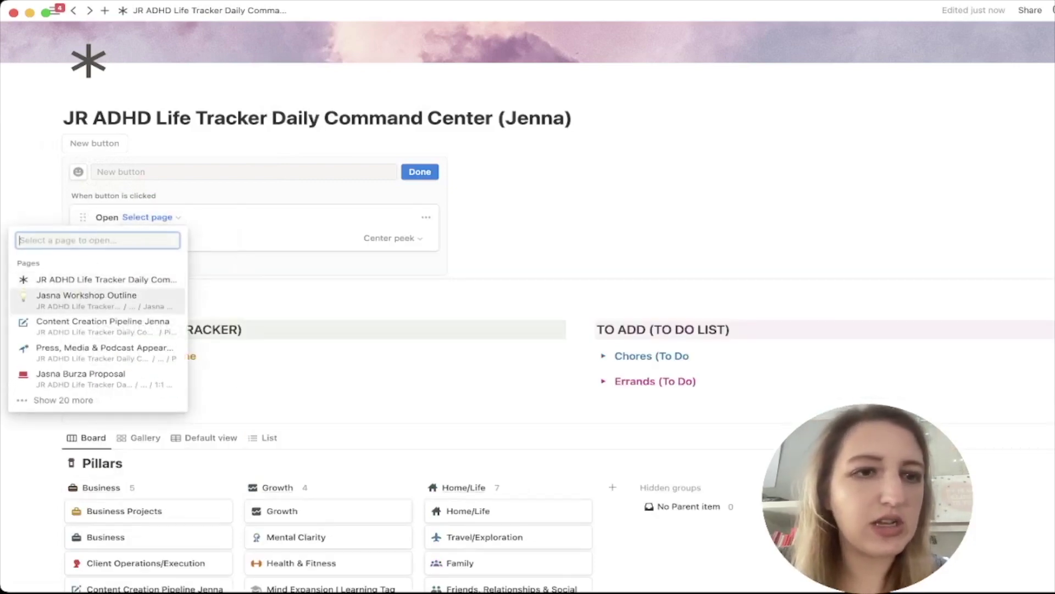
key("Return")
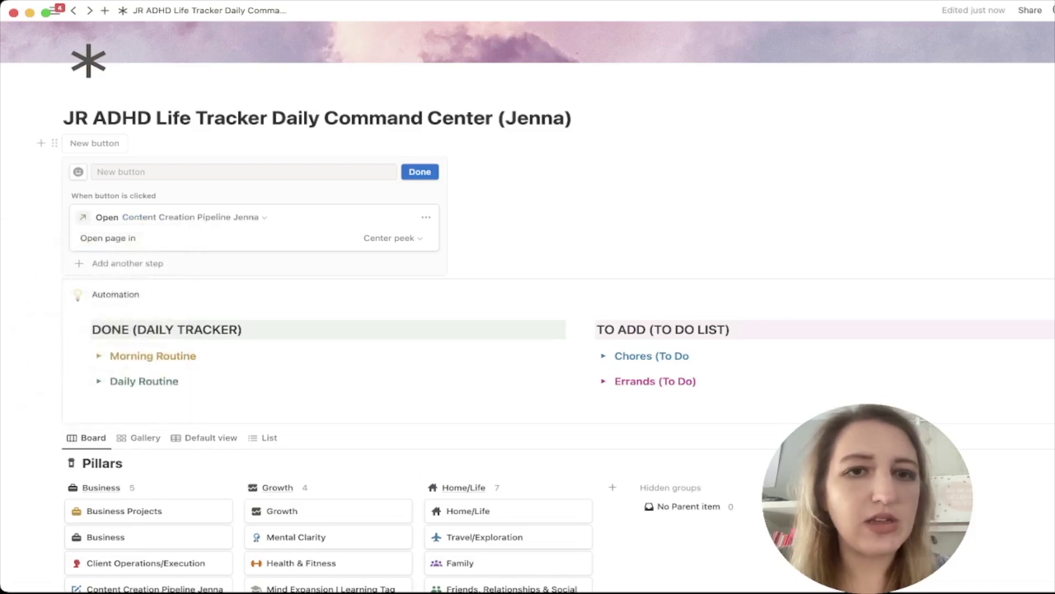
left_click(419, 171)
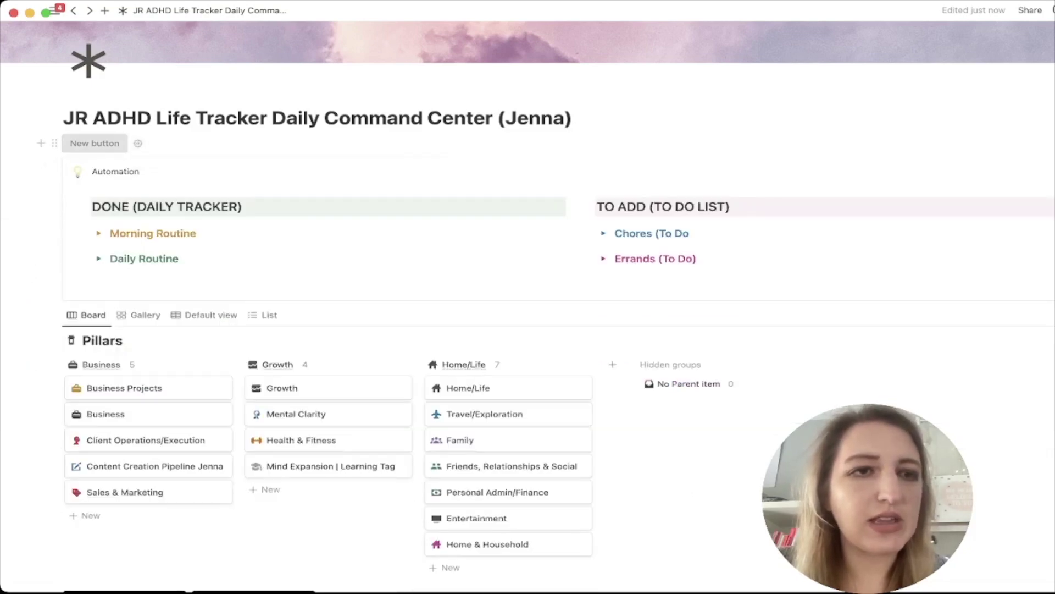
- Name the new button "Open Content Creation" and finish its setup
left_click(138, 143)
type("Open ")
type("Contetn C")
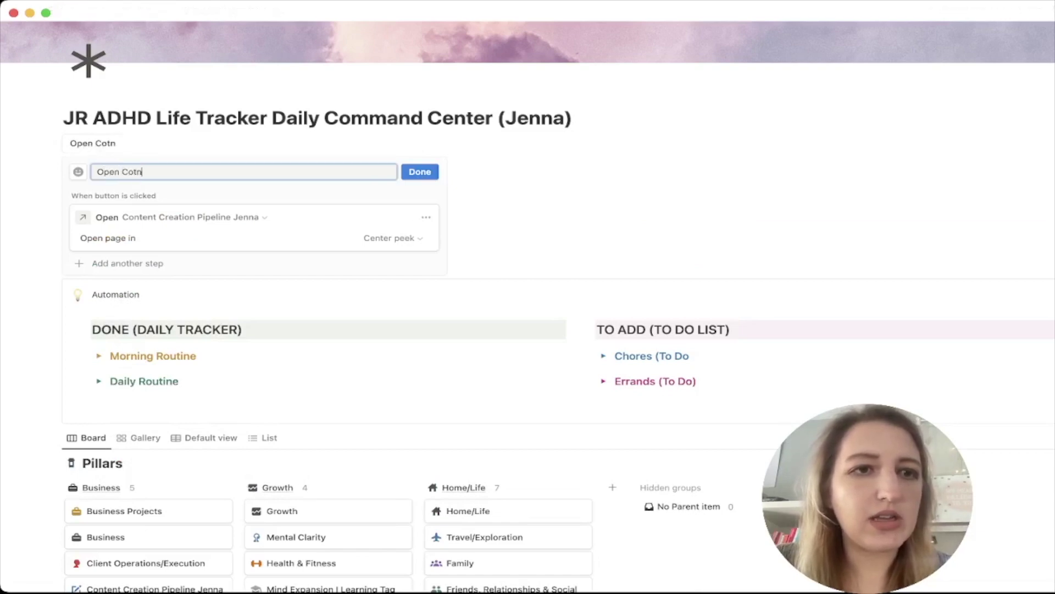
key("BackSpace")
key("BackSpace")
key("BackSpace")
key("BackSpace")
type("nt Creation")
left_click(420, 172)
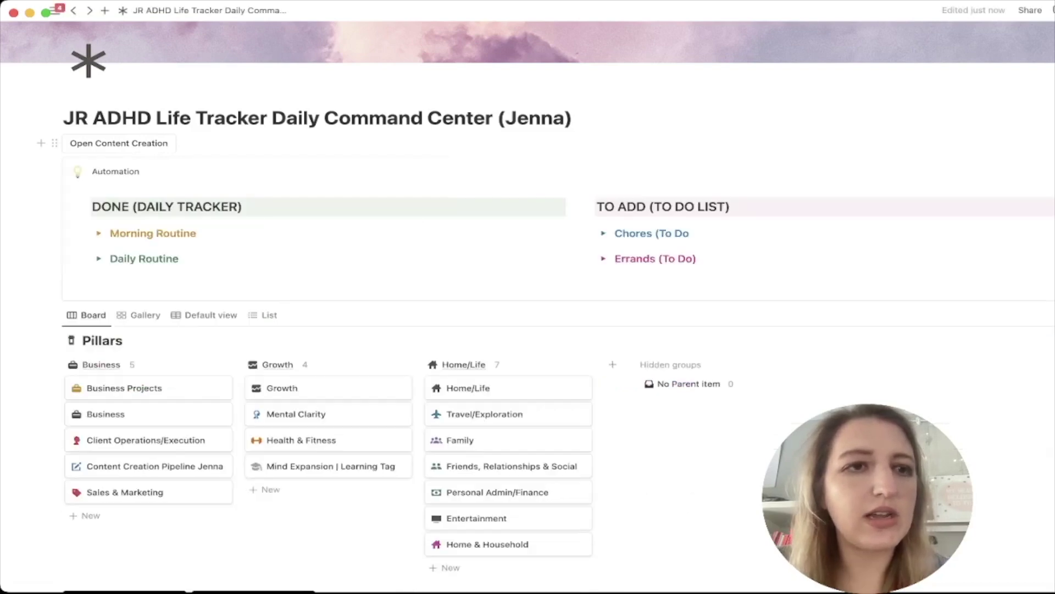
- Run the Open Content Creation button to view the linked page, and close the page preview
left_click(119, 143)
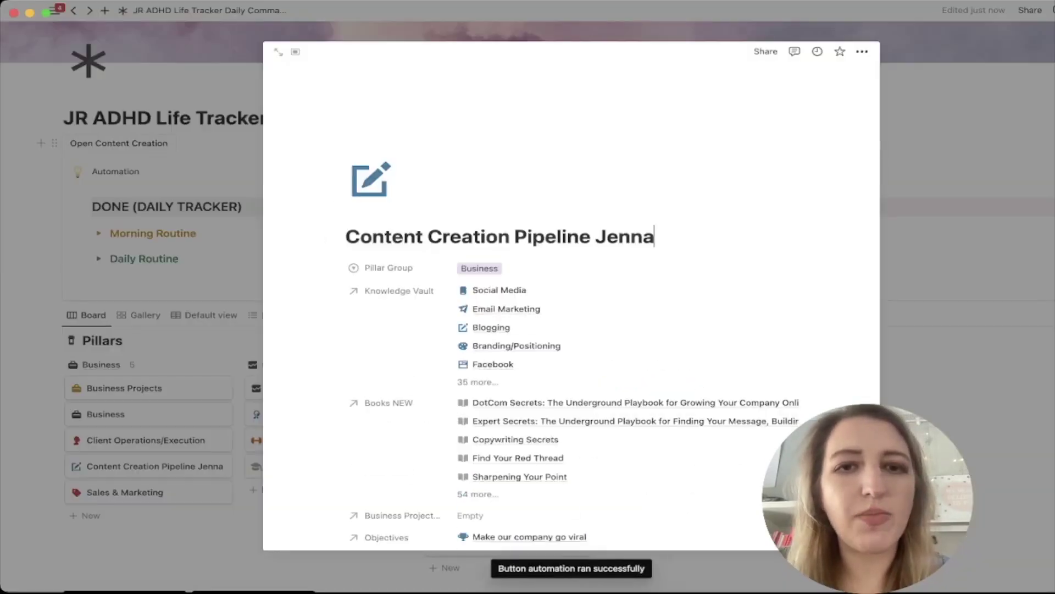
key("Escape")
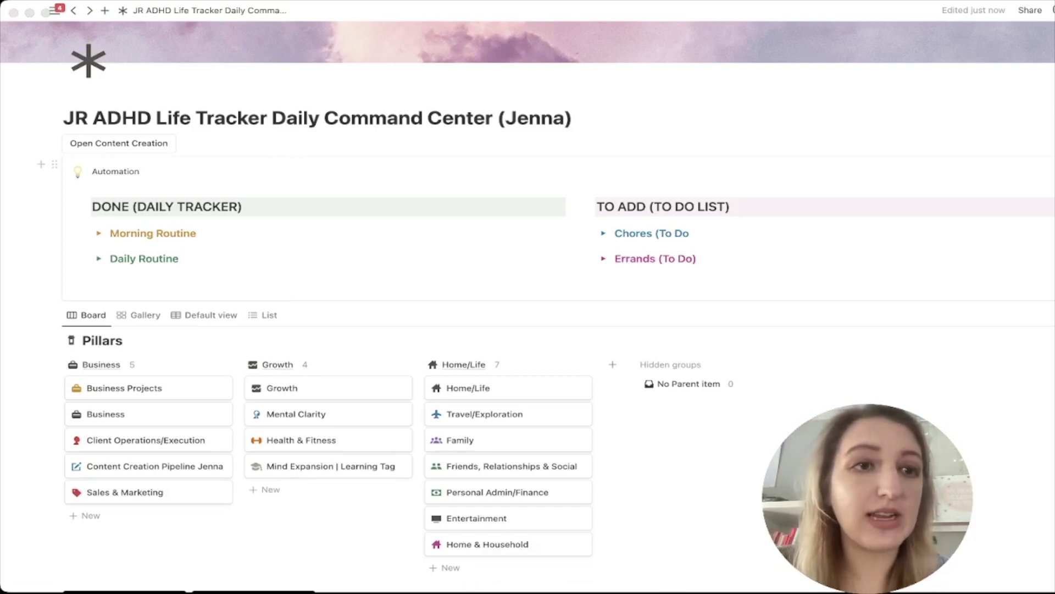
- Switch to the Templates/Freebies workspace
mouse_move(49, 12)
left_click(78, 44)
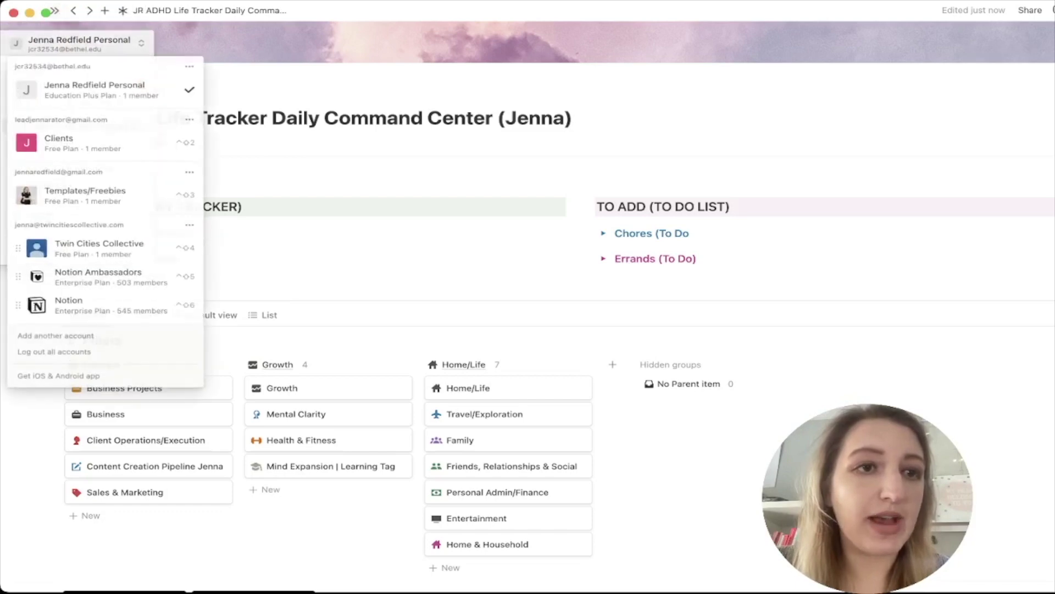
left_click(88, 195)
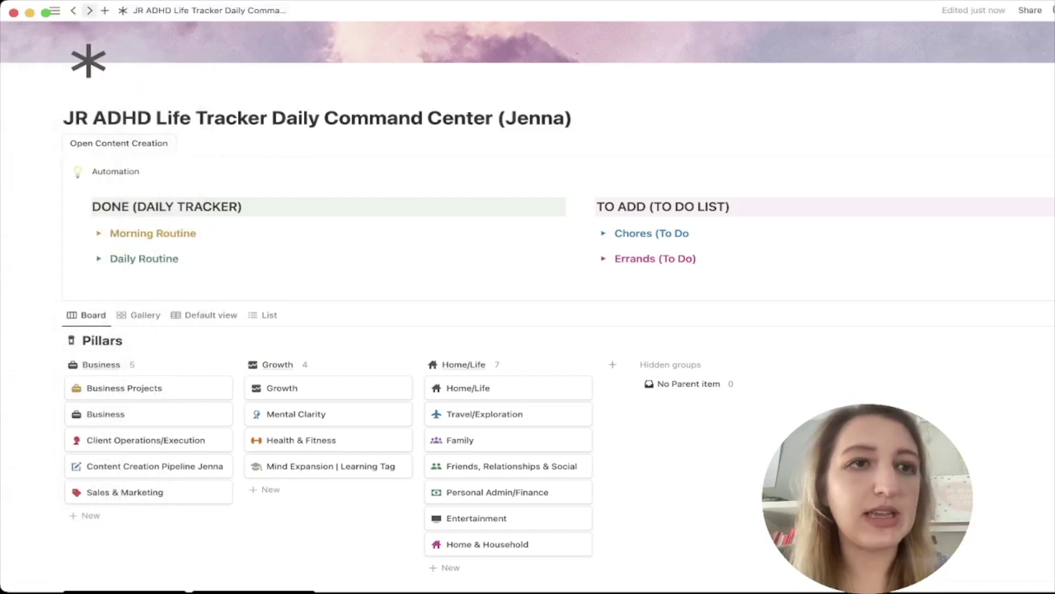
- On the ADHD Life Tracker Daily Command Center template page, delete the loose Make Bed button under the title and the Laundry button below Errands
mouse_move(54, 10)
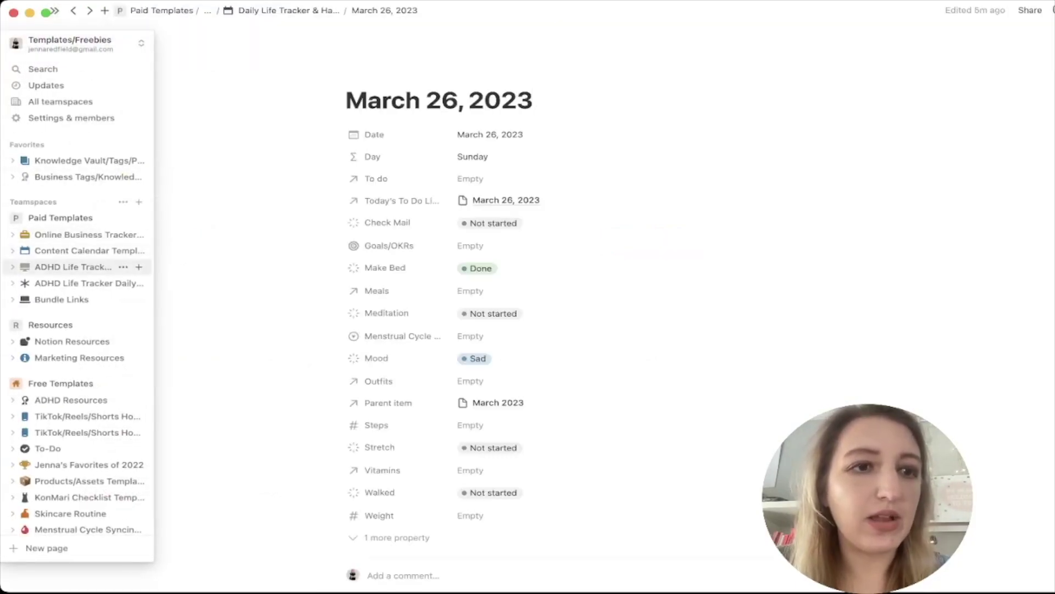
left_click(88, 283)
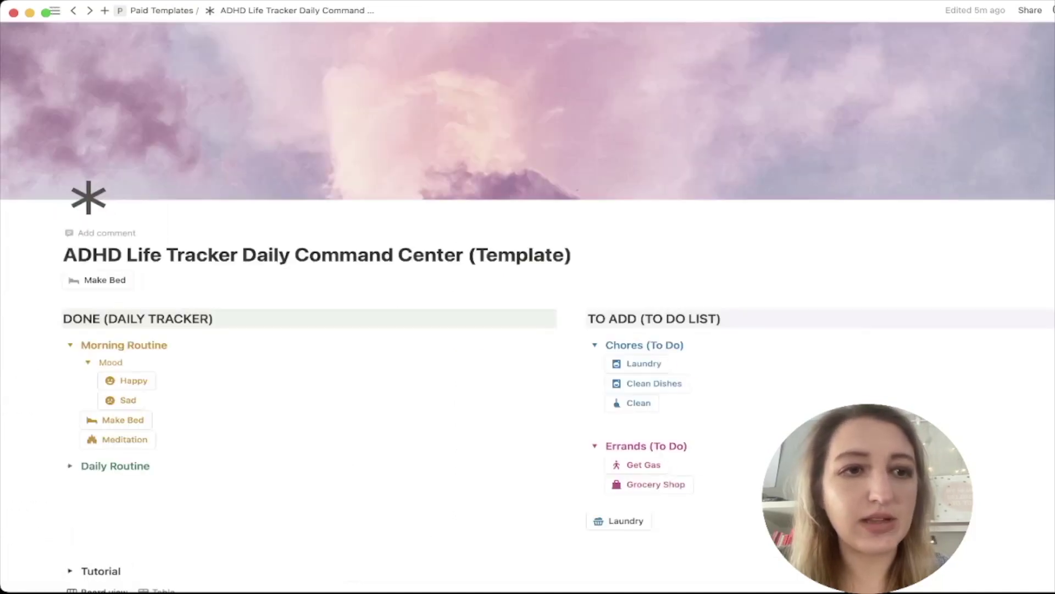
left_click(55, 280)
left_click(102, 238)
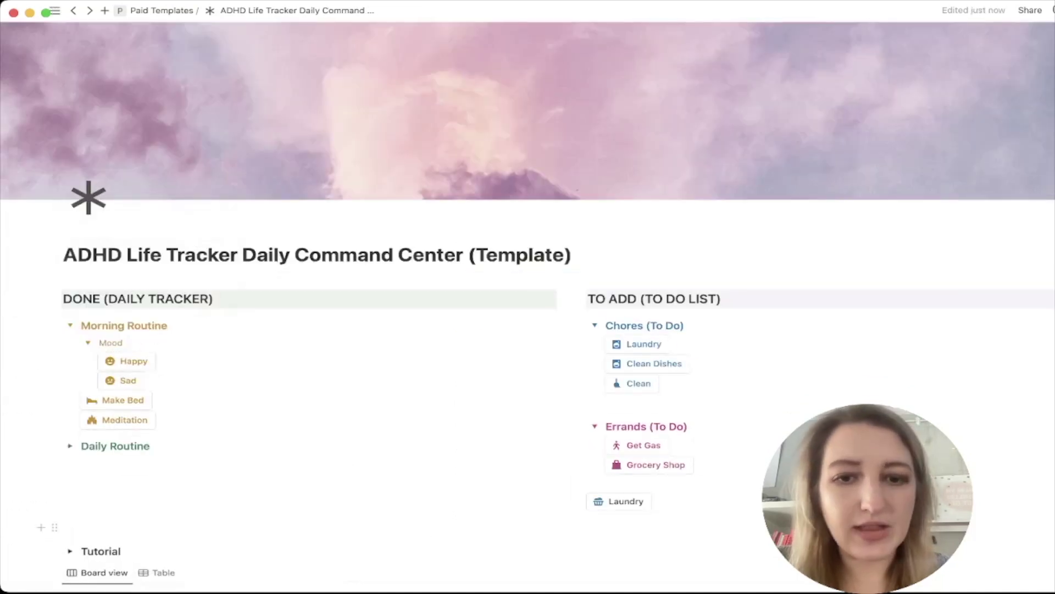
left_click(579, 501)
key("Delete")
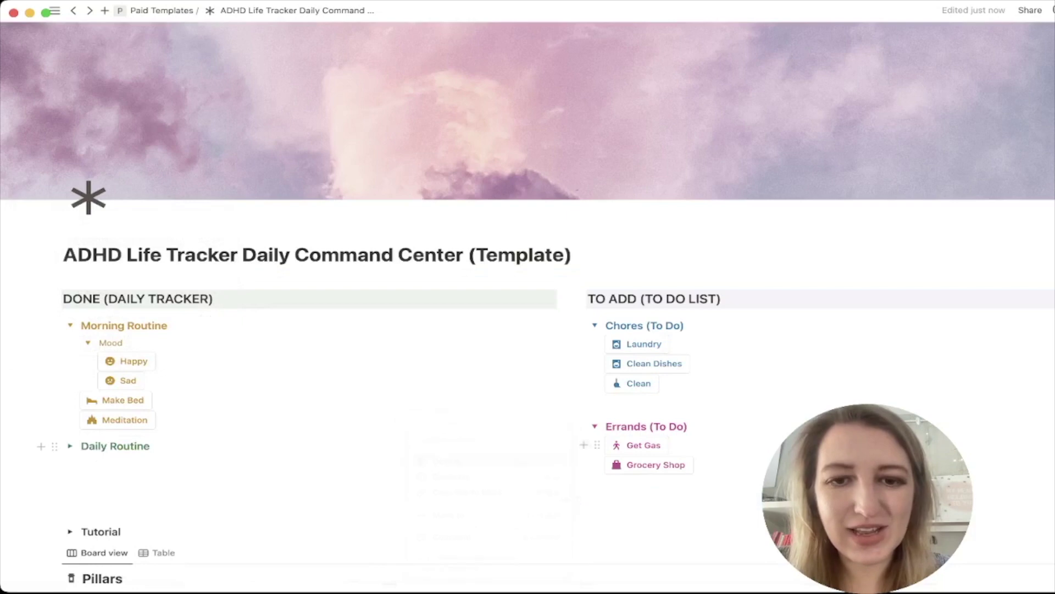
- Collapse the Errands (To Do), Chores (To Do) and Morning Routine toggles
left_click(594, 427)
left_click(594, 325)
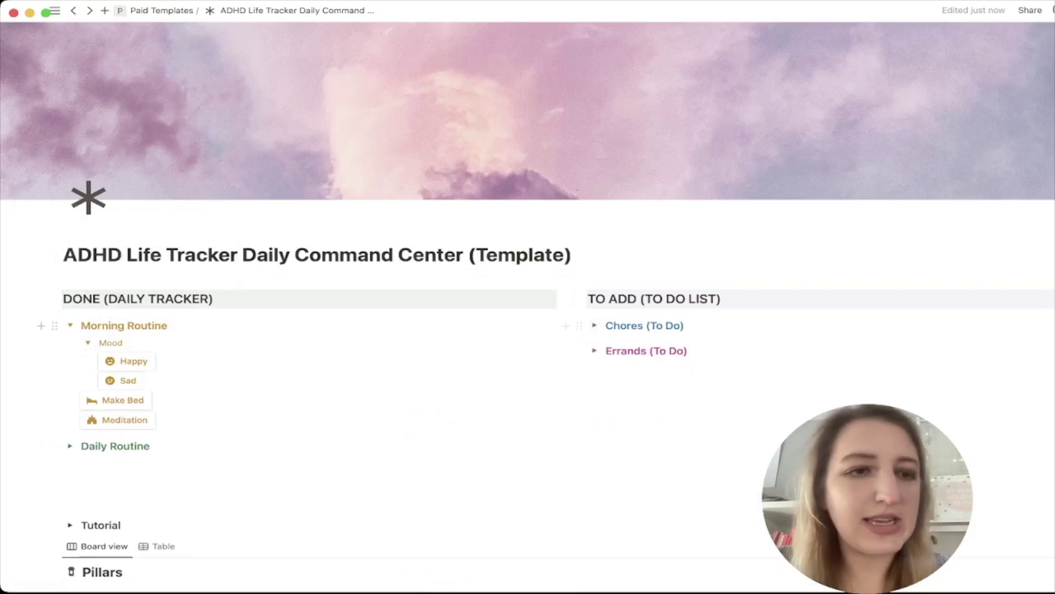
left_click(70, 325)
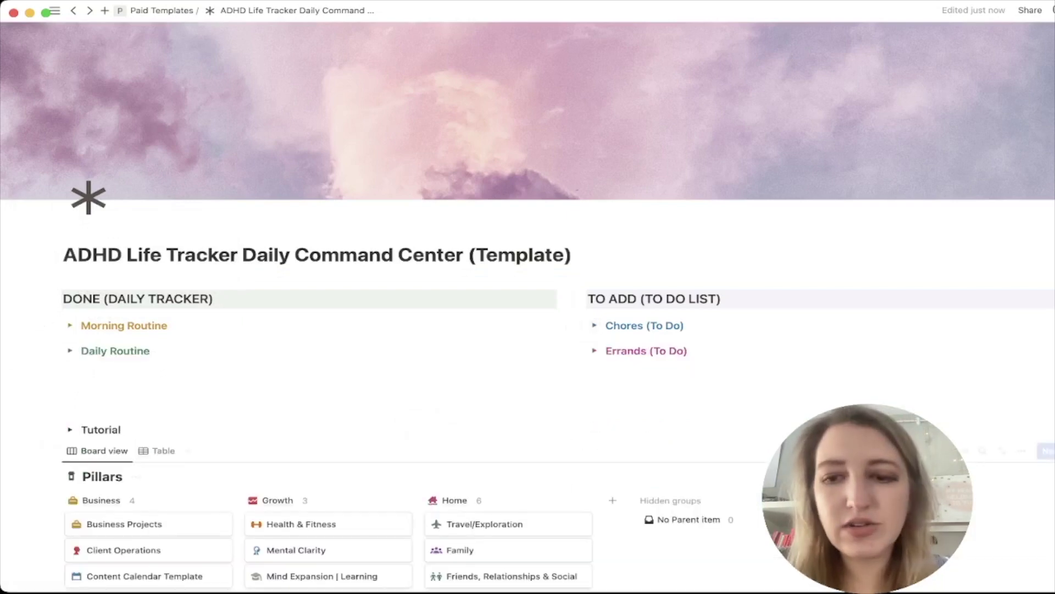